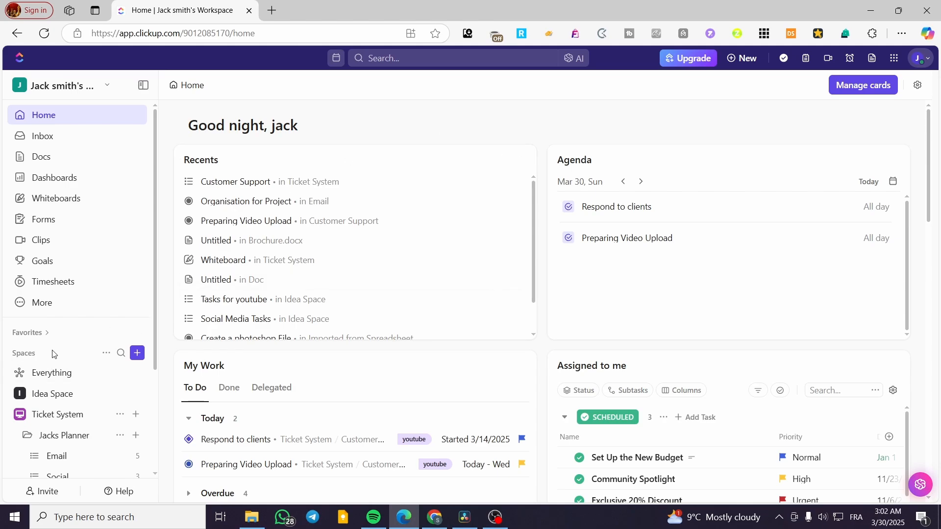
# Step: Open the Email list in the Jacks Planner folder of the Ticket System space and look through its status groups
pyautogui.scroll(-5, 53, 354)
pyautogui.click(45, 294)
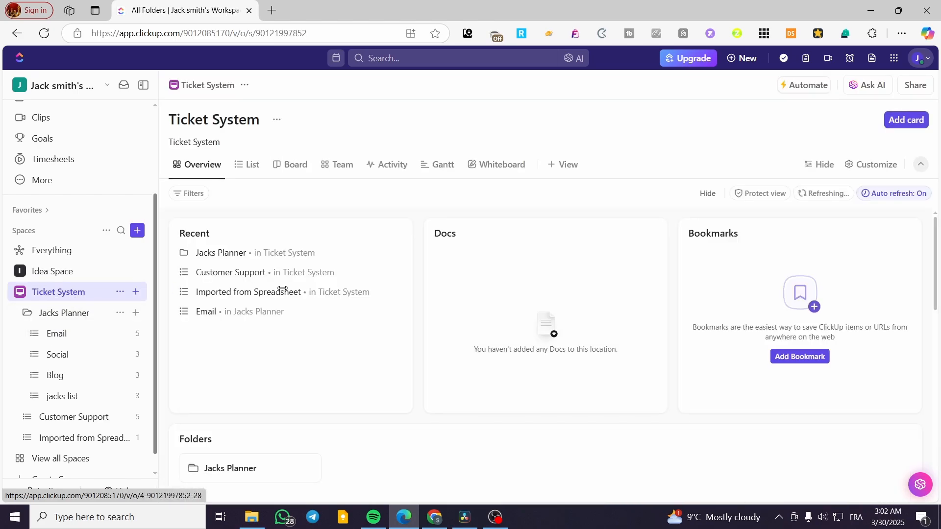
pyautogui.scroll(-1, 98, 349)
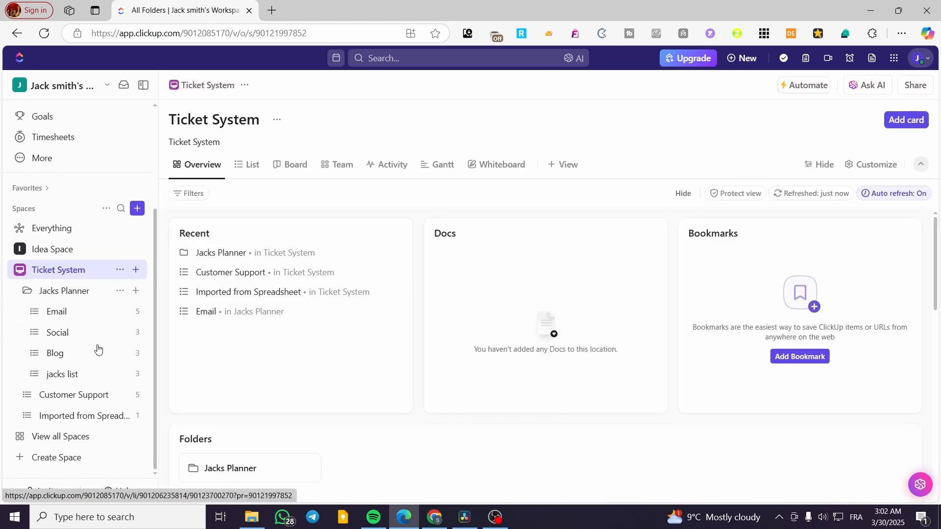
pyautogui.click(111, 318)
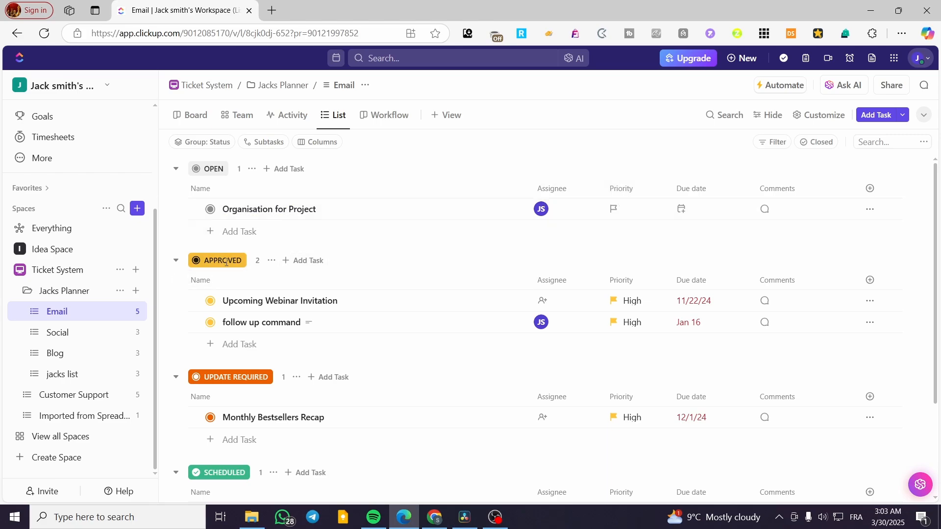
pyautogui.click(65, 291)
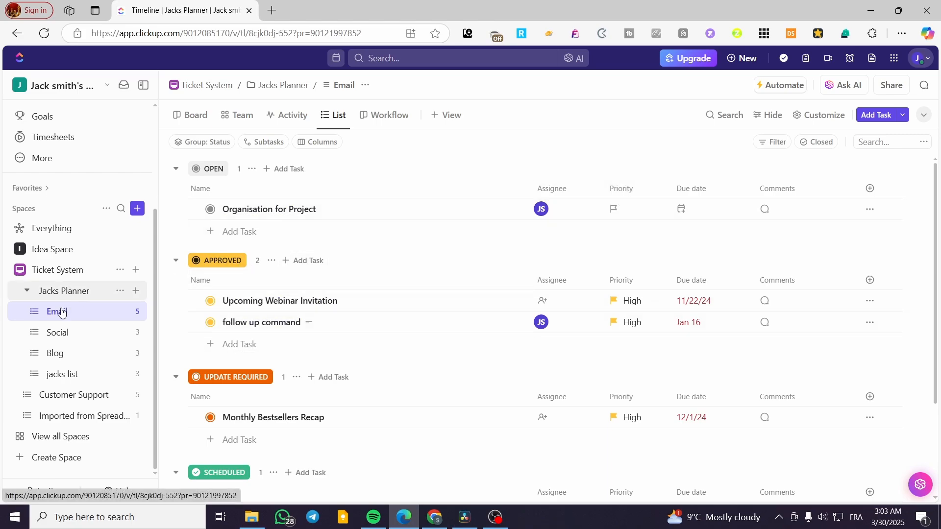
pyautogui.click(65, 312)
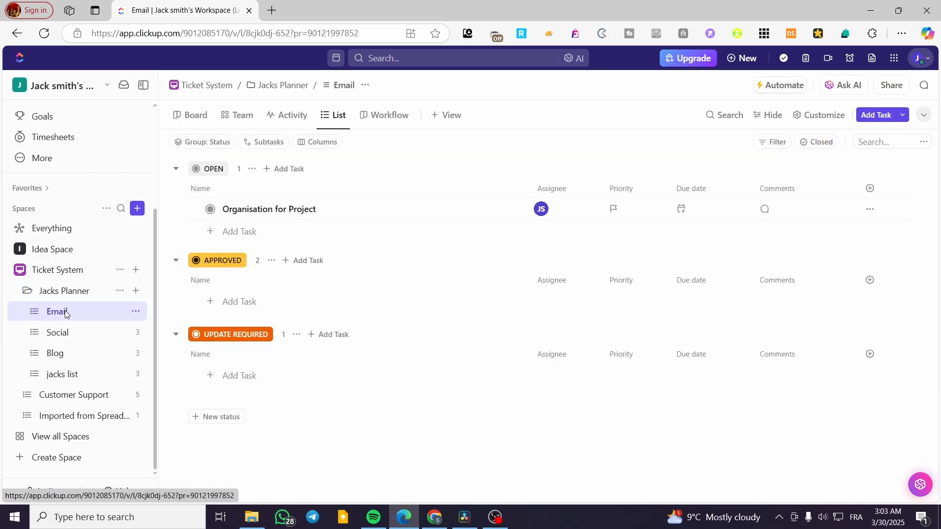
pyautogui.scroll(-3, 250, 343)
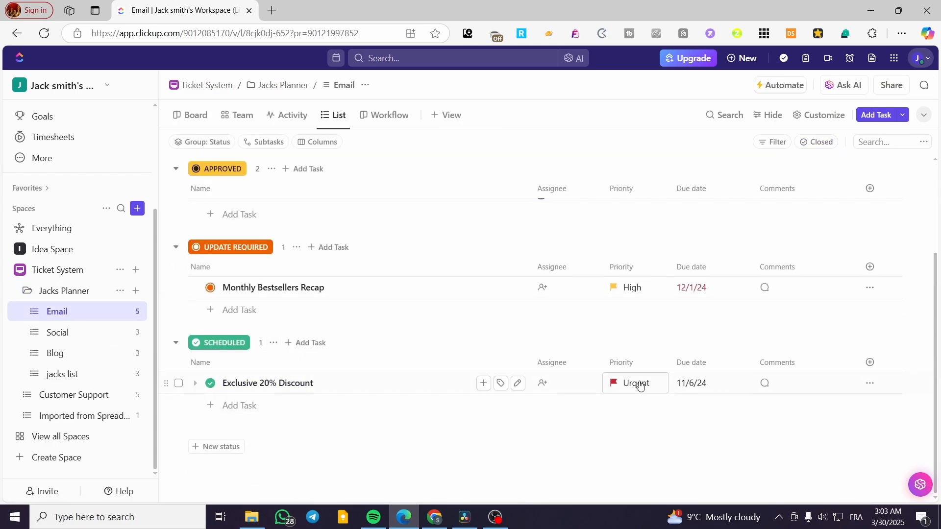
pyautogui.scroll(3, 351, 374)
pyautogui.scroll(-3, 283, 361)
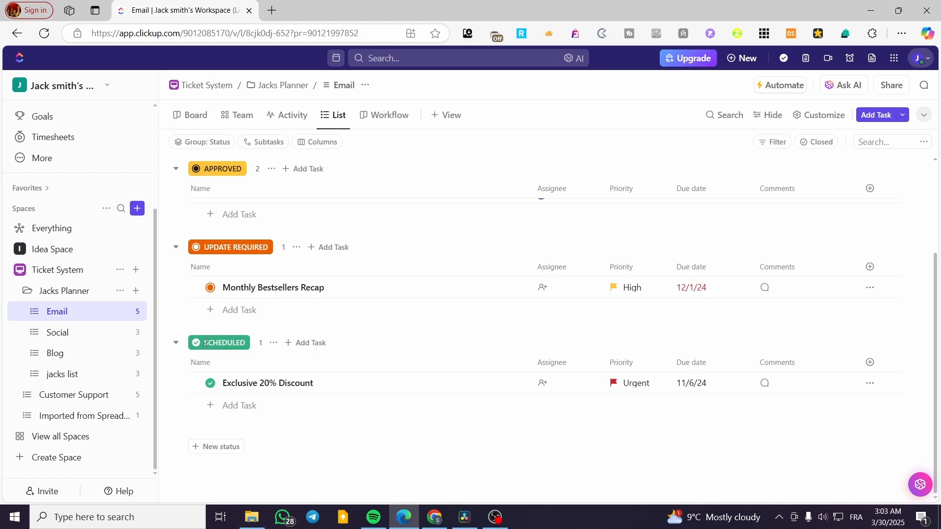
pyautogui.scroll(2, 227, 317)
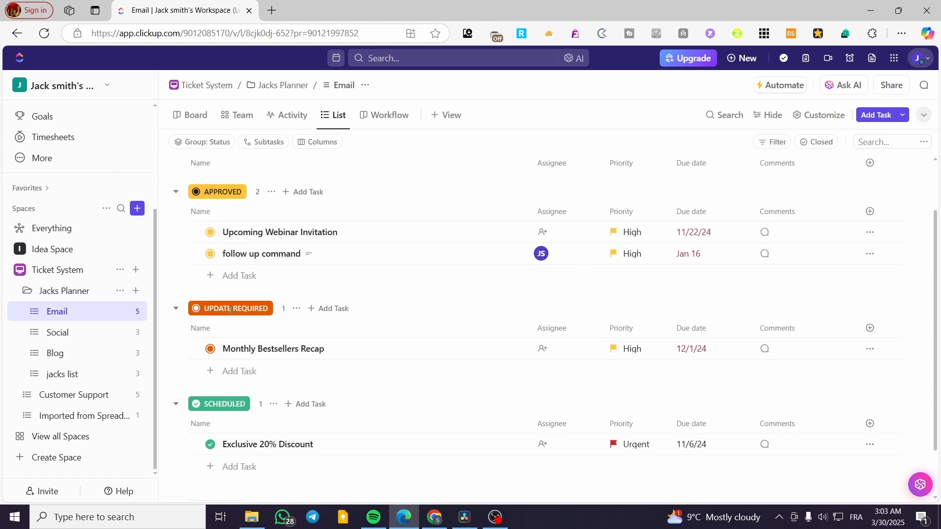
pyautogui.scroll(2, 230, 309)
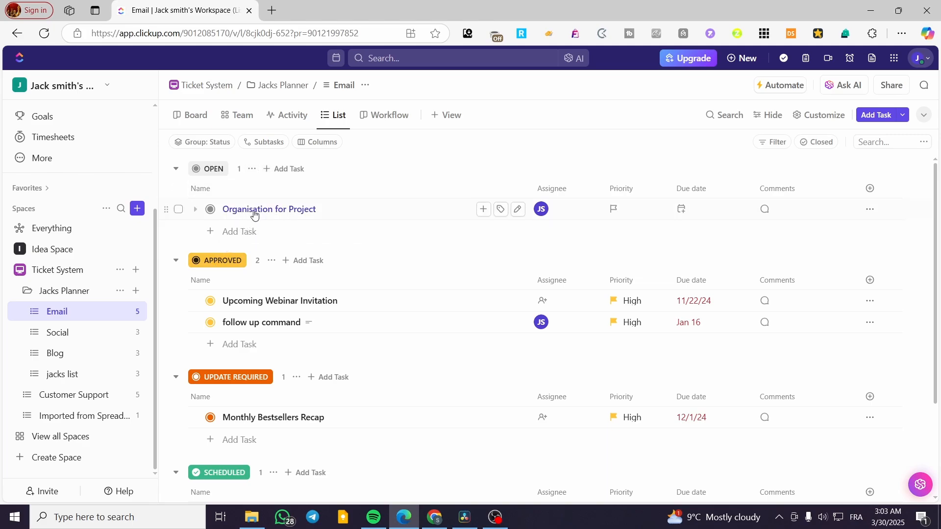
# Step: Start a new task in the Email list and name it "Create Graphic Resources"
pyautogui.click(874, 116)
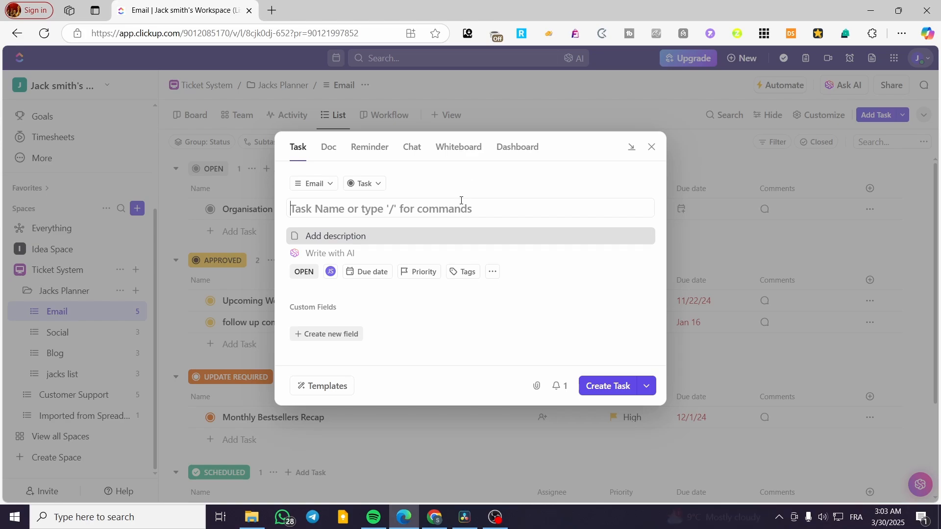
pyautogui.write('Create')
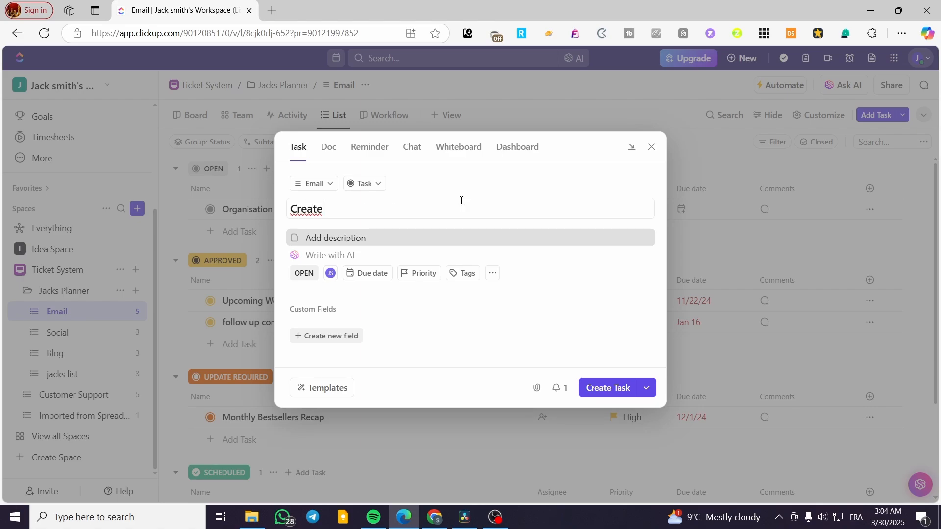
pyautogui.write(' Graphic')
pyautogui.write('Resources')
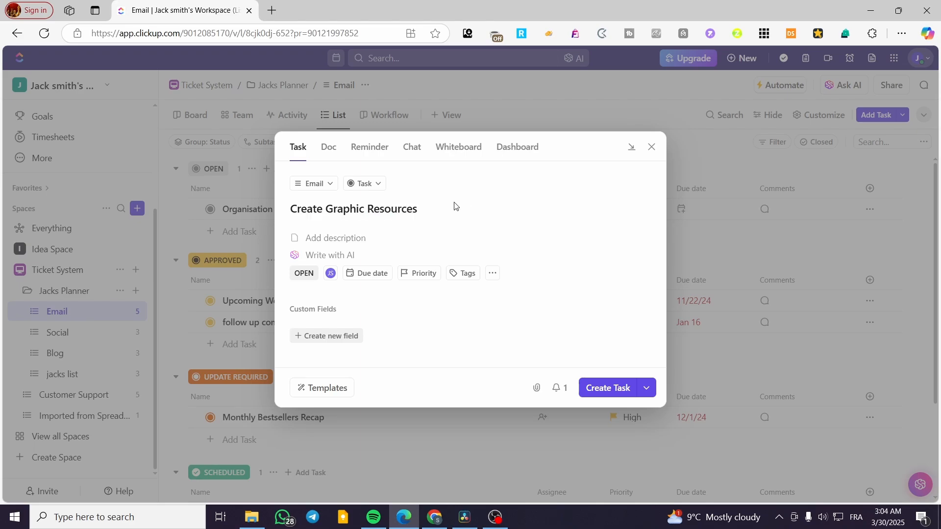
# Step: Copy the task name "Create Graphic Resources" into the new task's description
pyautogui.click(388, 237)
pyautogui.tripleClick(422, 210)
pyautogui.hotkey('ctrl', 'c')
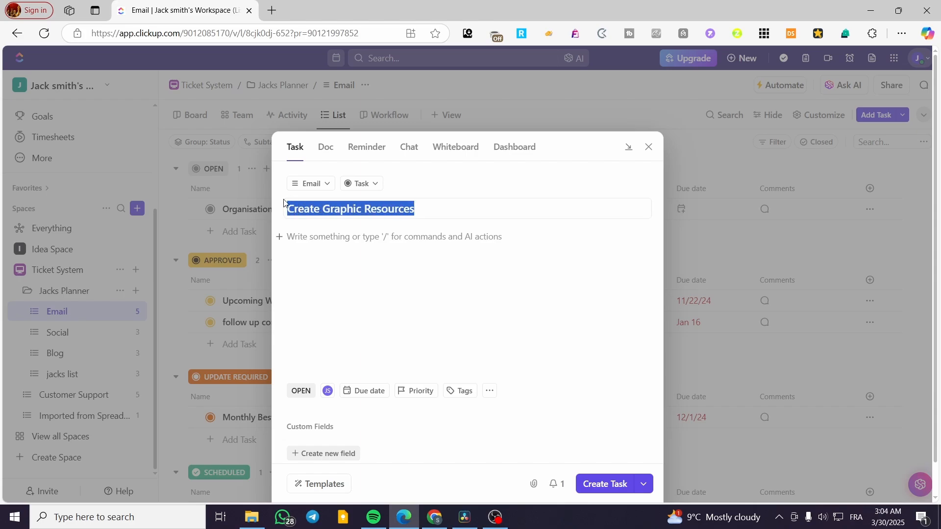
pyautogui.click(387, 243)
pyautogui.hotkey('ctrl', 'v')
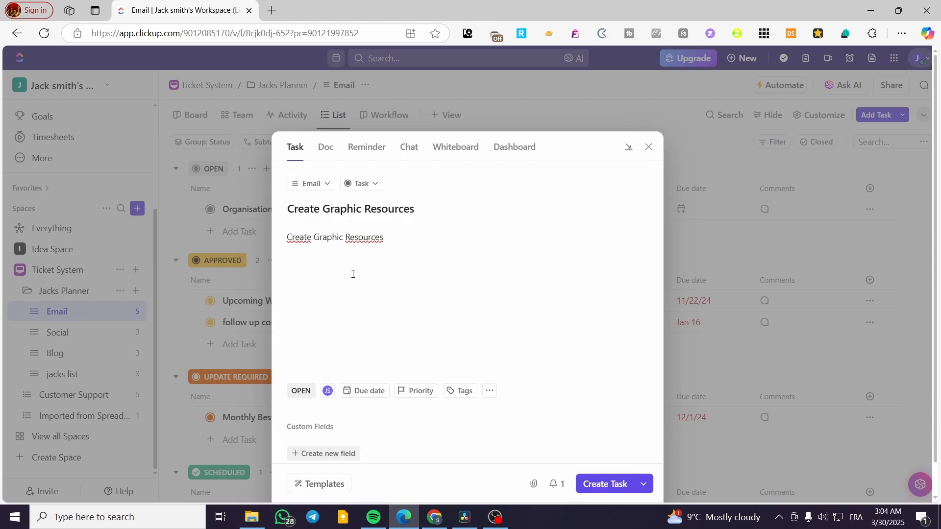
pyautogui.press('Return')
pyautogui.click(460, 208)
pyautogui.click(366, 188)
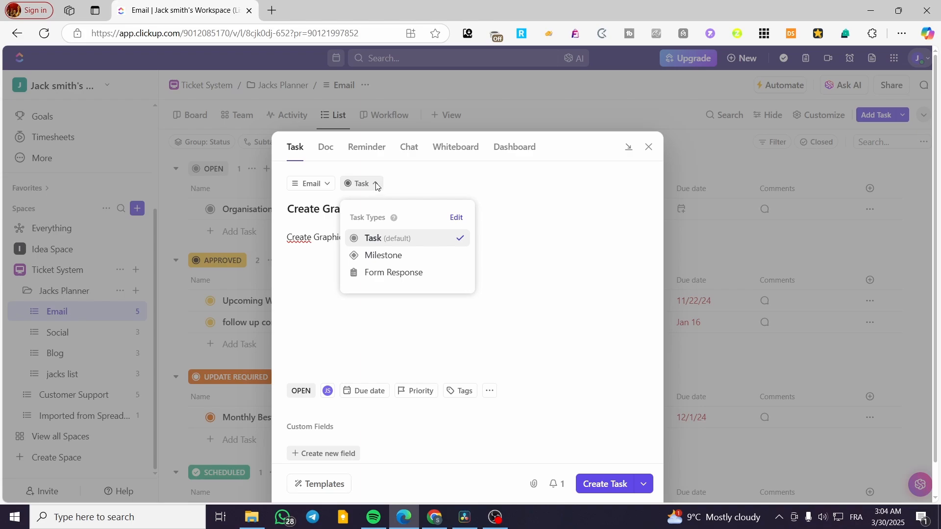
pyautogui.click(376, 185)
pyautogui.click(324, 189)
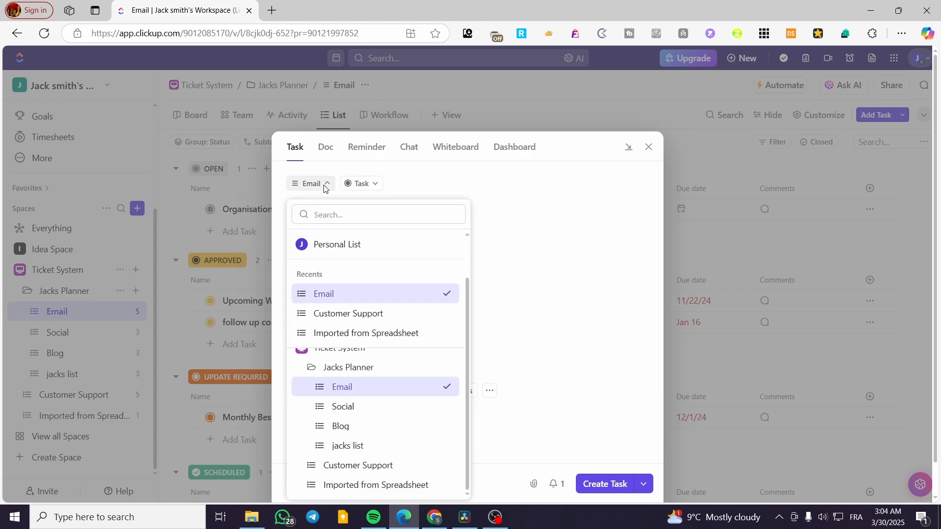
pyautogui.click(323, 188)
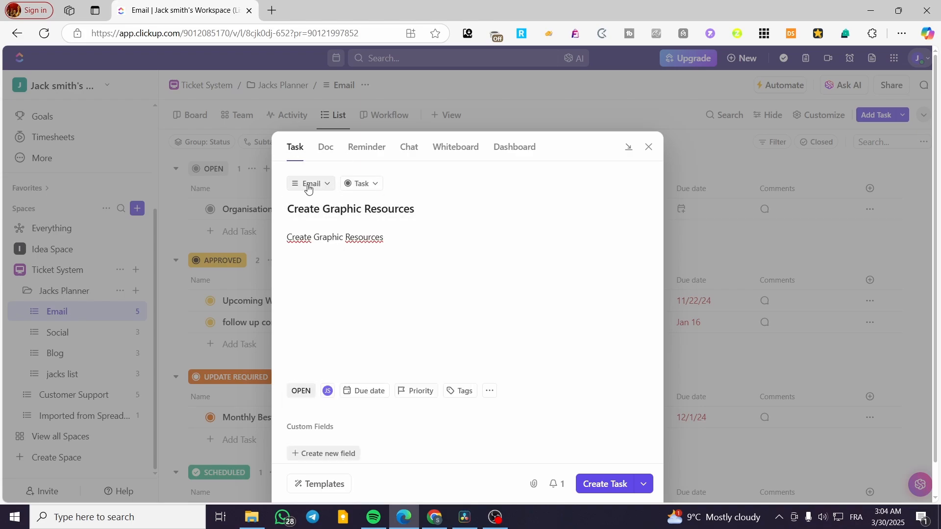
# Step: Set the status of the new Create Graphic Resources task to In Review
pyautogui.click(301, 391)
pyautogui.click(447, 336)
pyautogui.click(302, 392)
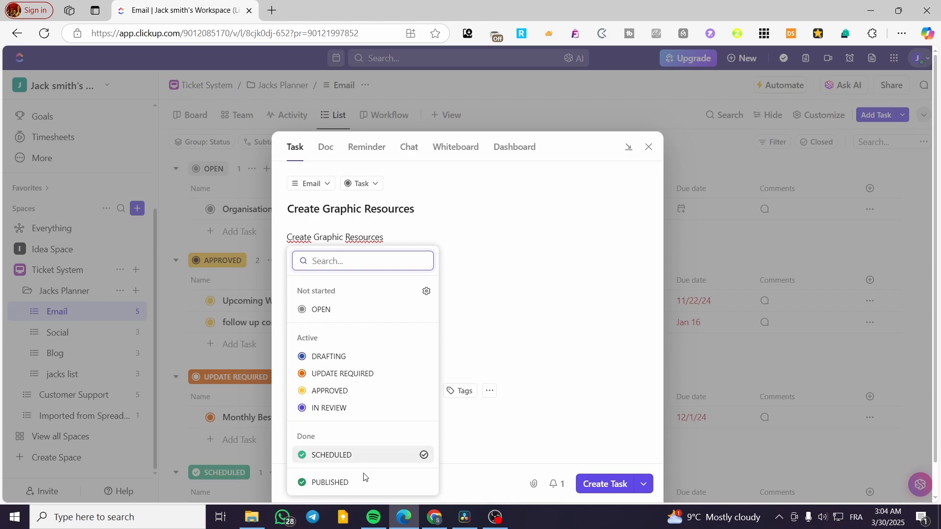
pyautogui.click(354, 409)
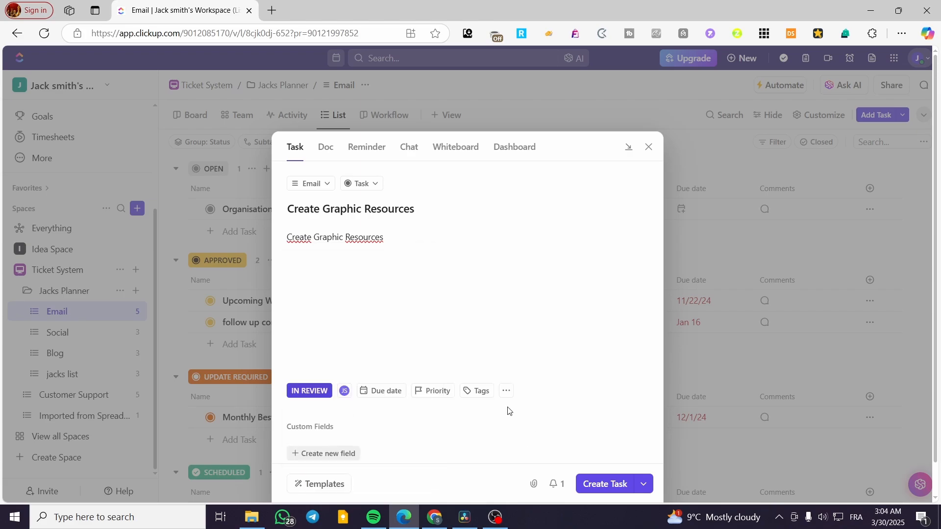
pyautogui.click(346, 393)
pyautogui.click(318, 334)
# Step: Try today and Friday, April 4 as the task's due date, and clear the due date
pyautogui.click(391, 398)
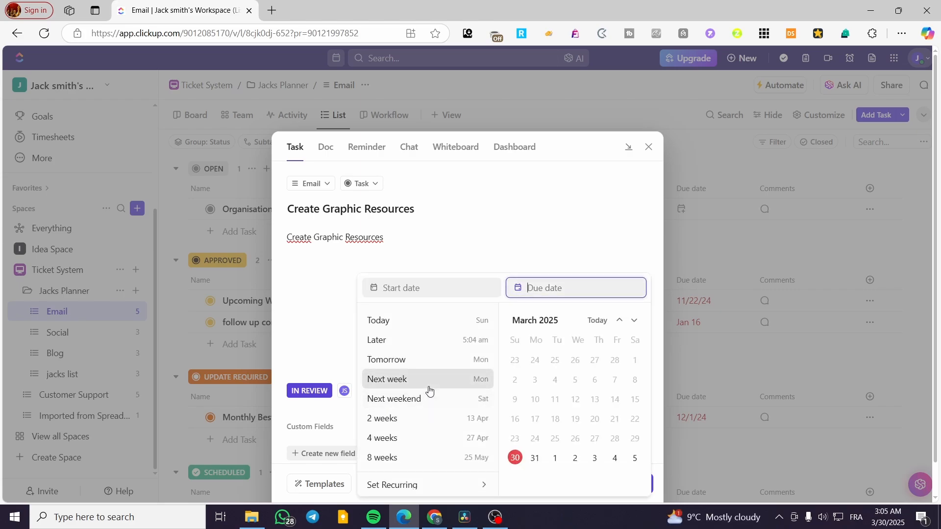
pyautogui.click(412, 322)
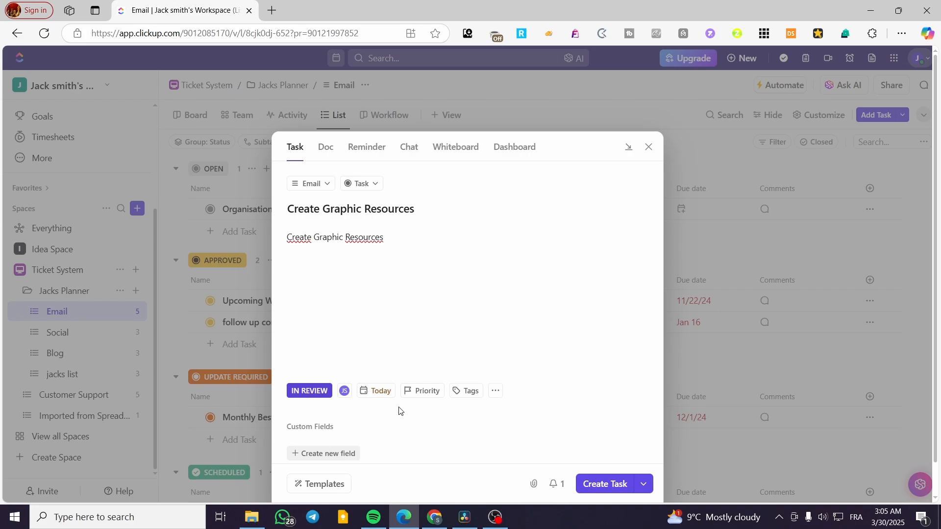
pyautogui.click(389, 395)
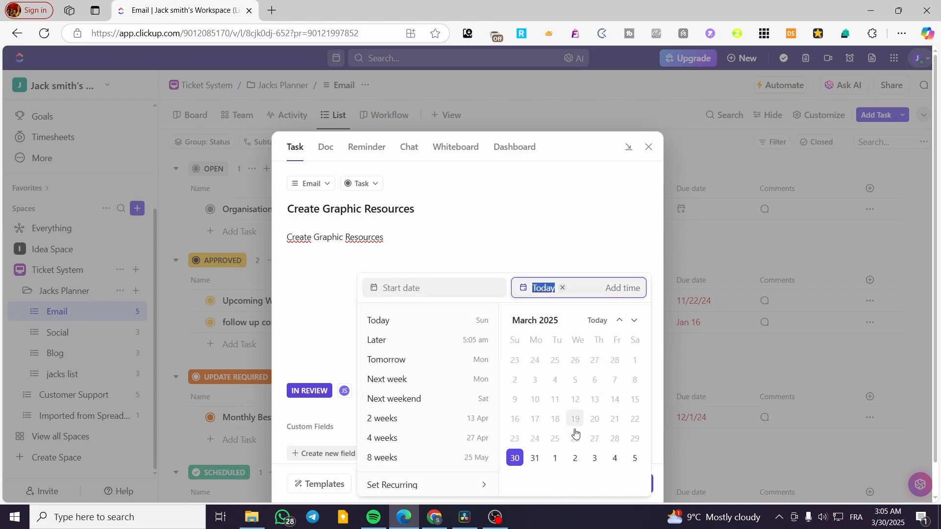
pyautogui.click(615, 458)
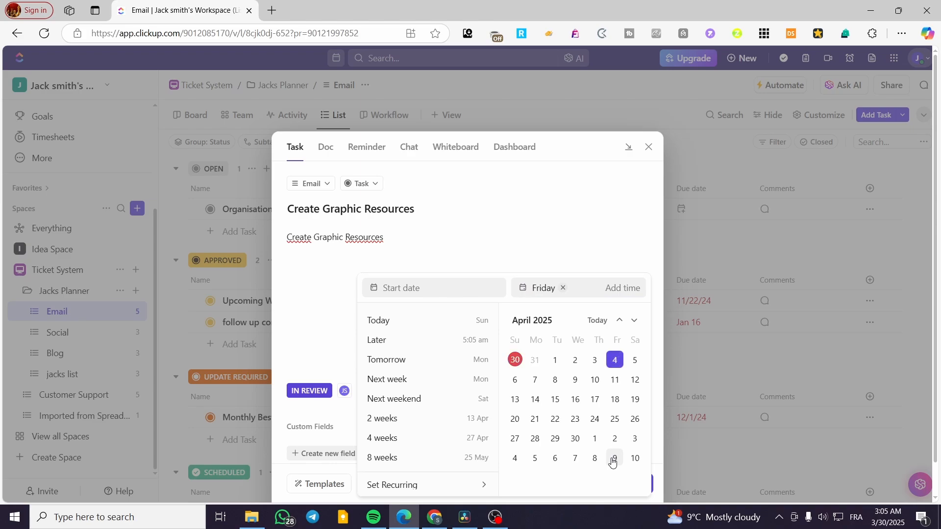
pyautogui.click(445, 284)
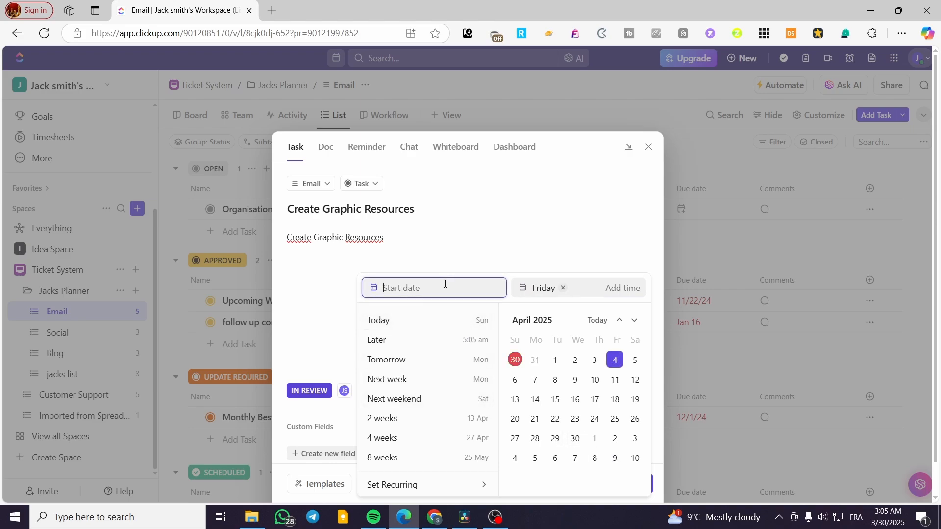
pyautogui.click(372, 290)
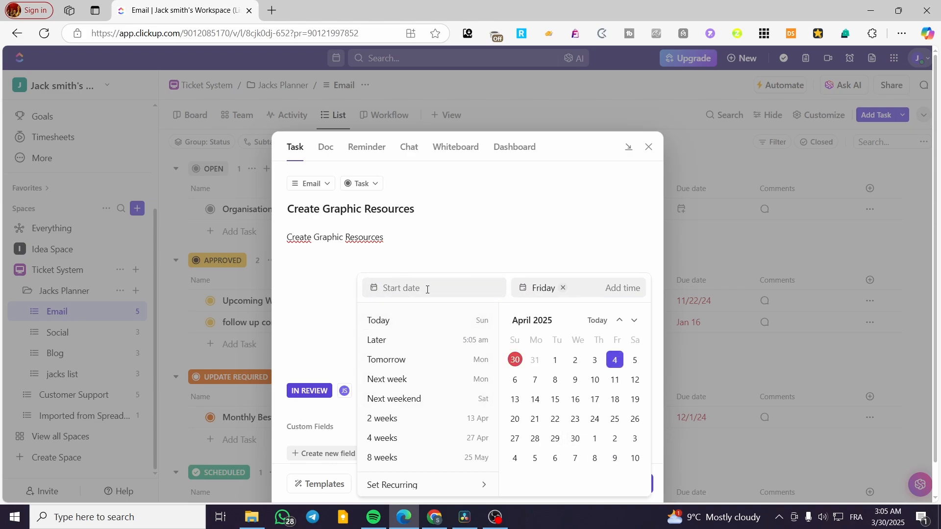
pyautogui.click(562, 290)
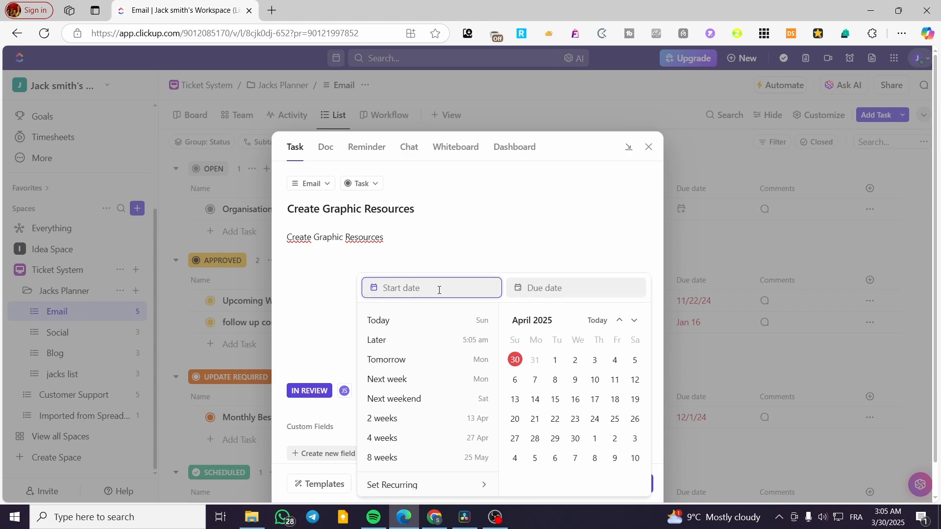
# Step: Give the task a start date of today and a due date of Thursday, April 3
pyautogui.click(380, 321)
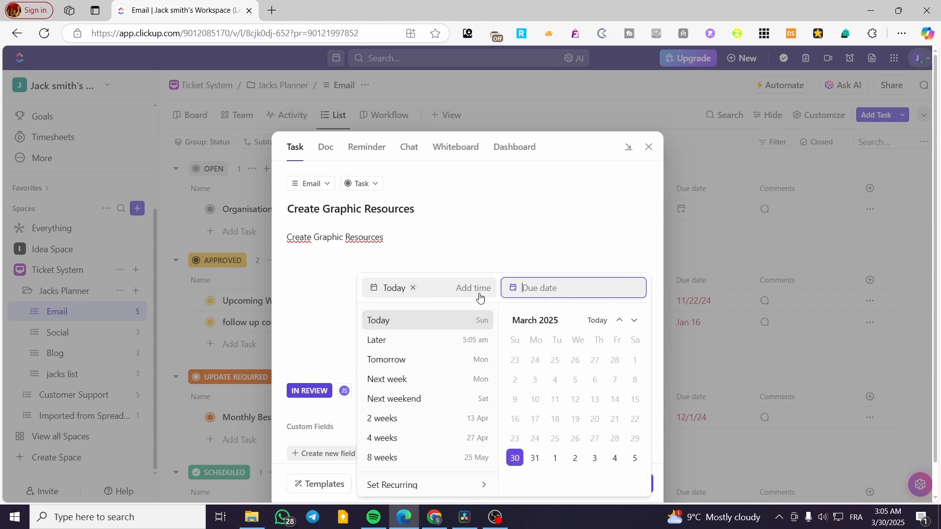
pyautogui.click(595, 459)
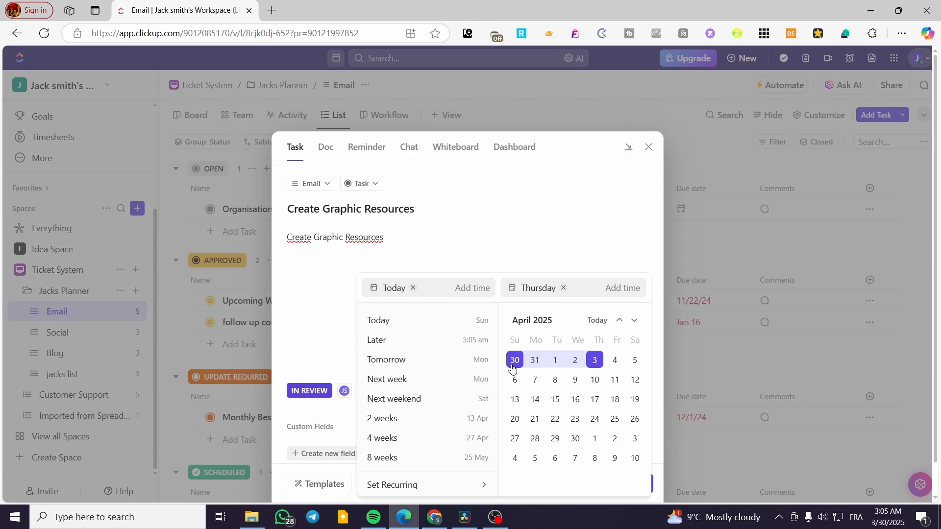
pyautogui.click(496, 224)
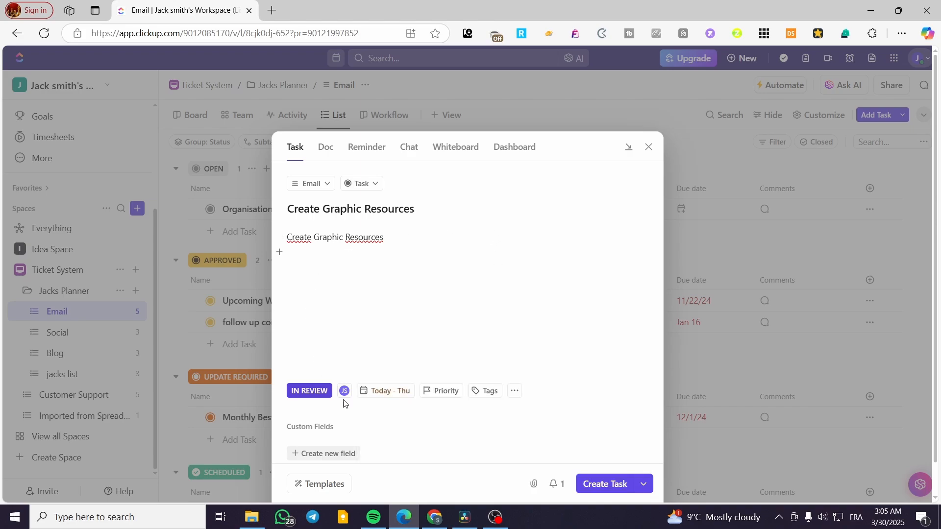
# Step: Give the task High priority and the youtube tag, and create it in the Email list
pyautogui.click(452, 396)
pyautogui.click(472, 299)
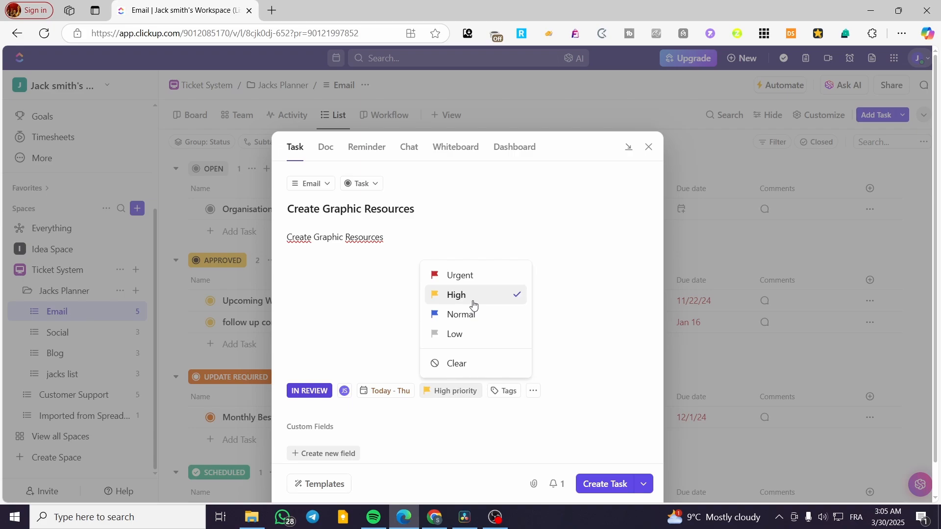
pyautogui.click(516, 398)
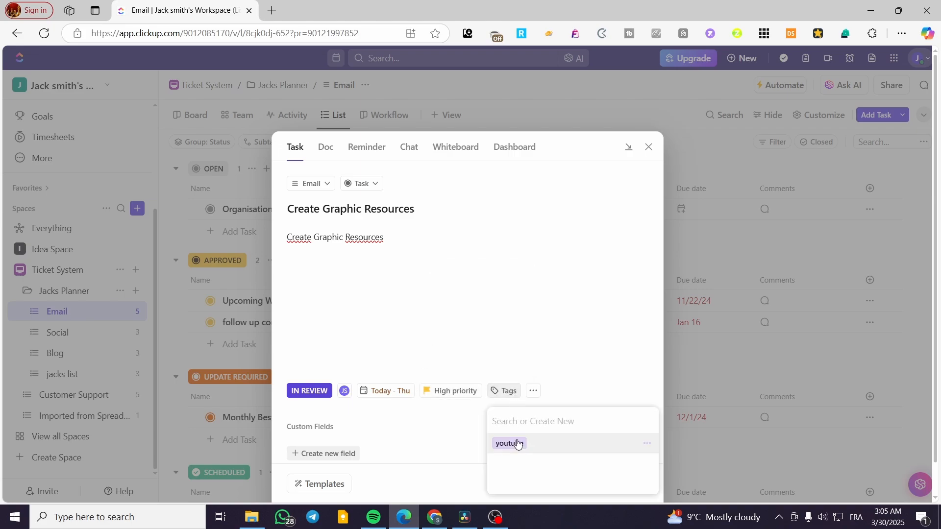
pyautogui.click(513, 443)
pyautogui.click(515, 401)
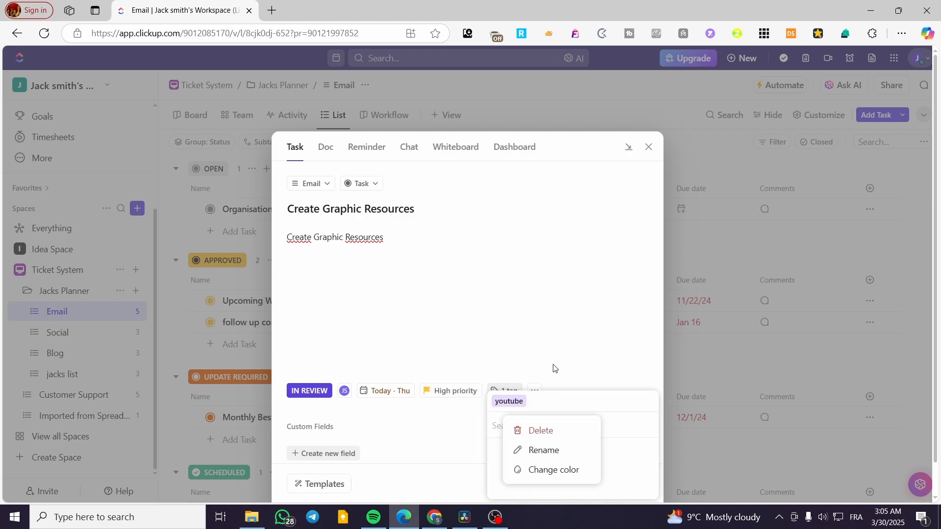
pyautogui.click(555, 345)
pyautogui.click(552, 325)
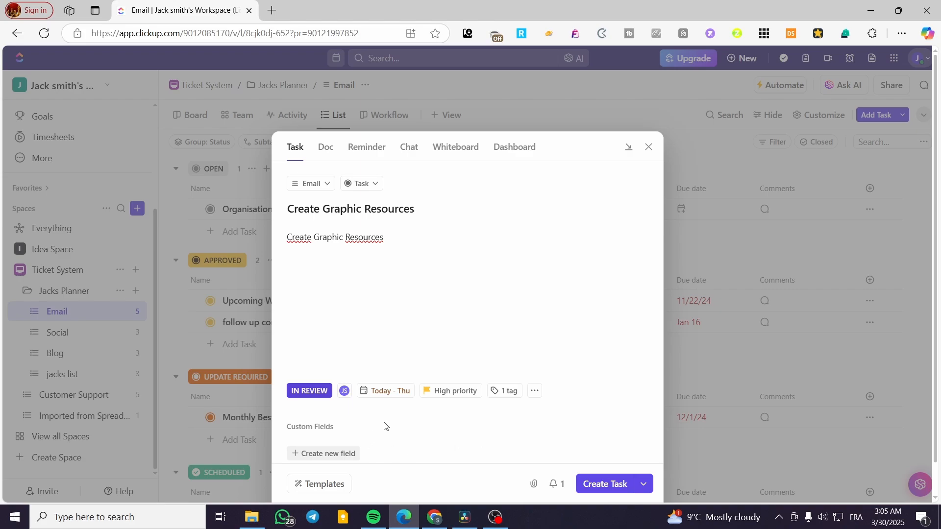
pyautogui.click(597, 474)
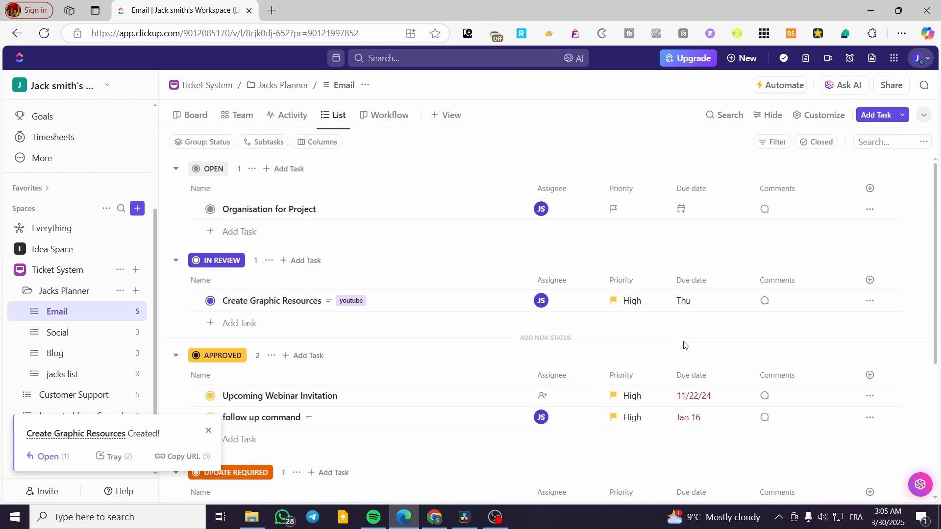
# Step: Give the Upcoming Webinar Invitation task a start date of today and a due date of Saturday, April 5
pyautogui.click(696, 401)
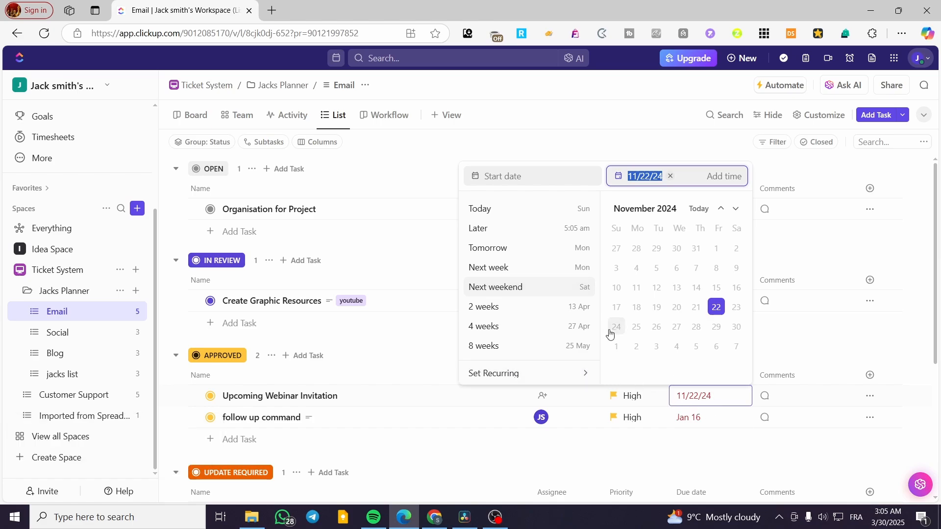
pyautogui.click(520, 209)
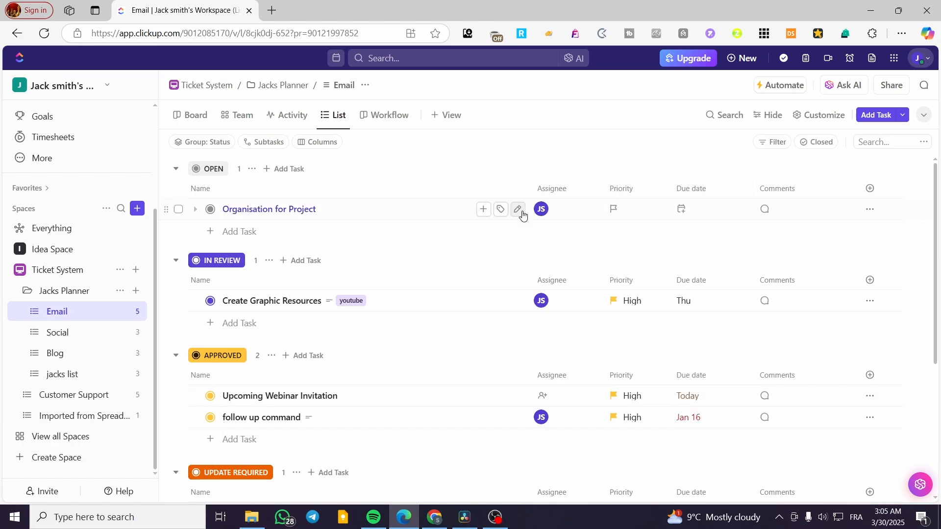
pyautogui.click(686, 396)
pyautogui.click(663, 177)
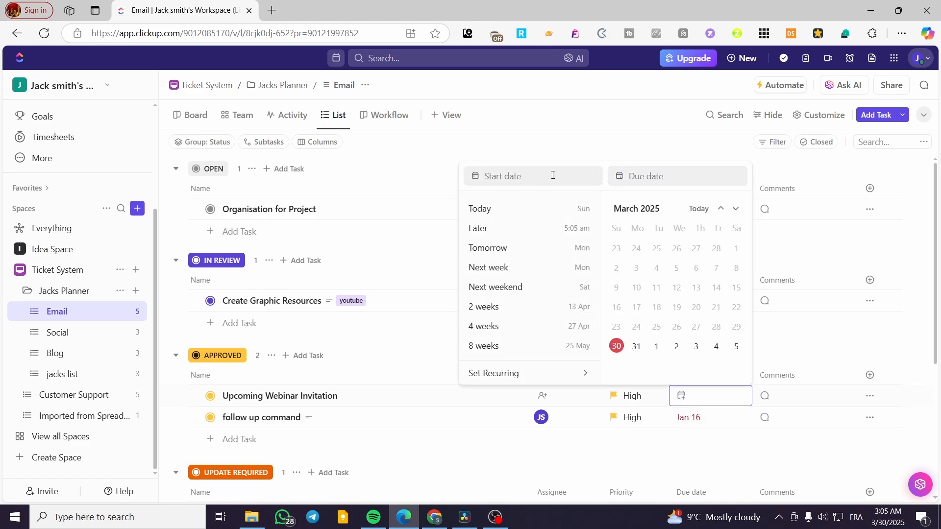
pyautogui.click(554, 209)
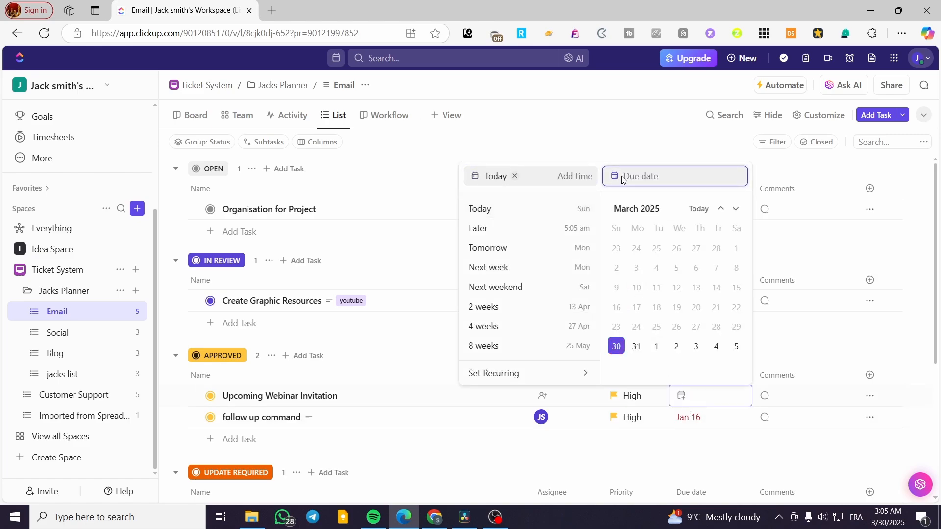
pyautogui.click(736, 347)
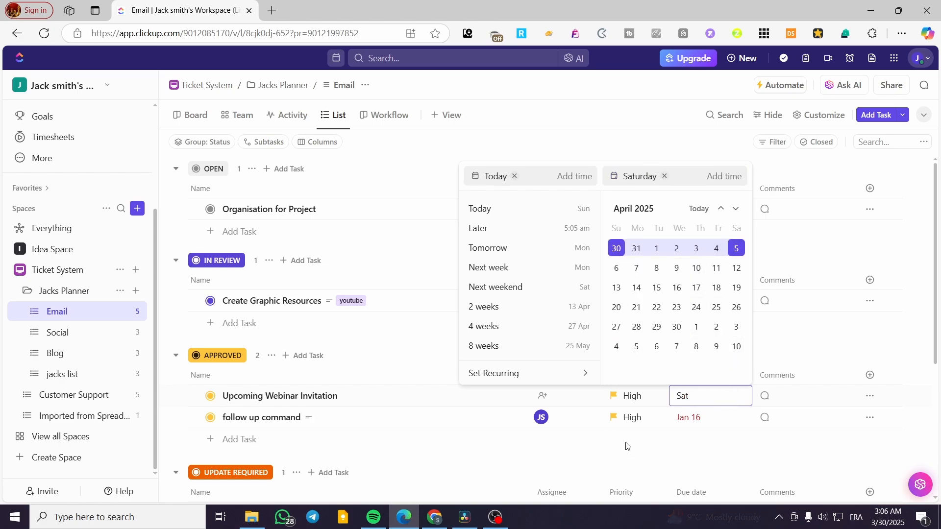
pyautogui.press('Escape')
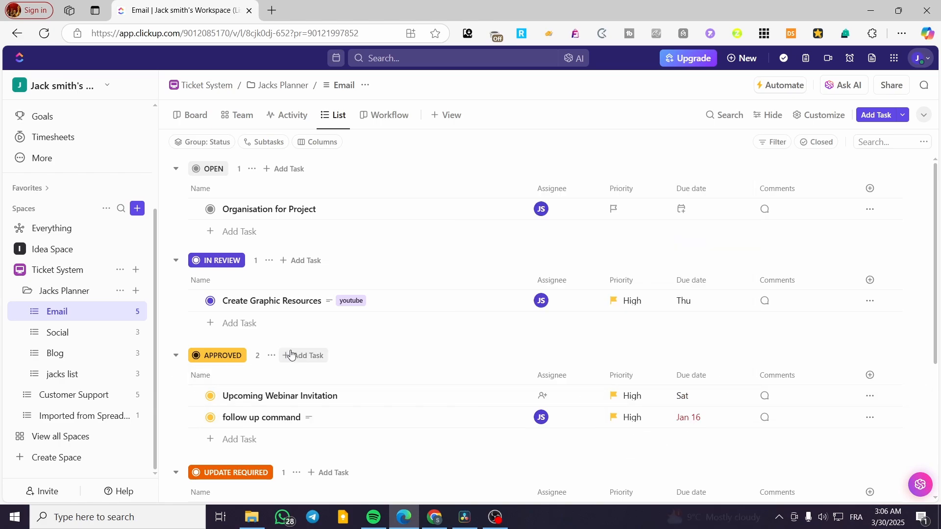
# Step: Reschedule the follow up command task with a start date of today and a due date of April 9
pyautogui.click(684, 423)
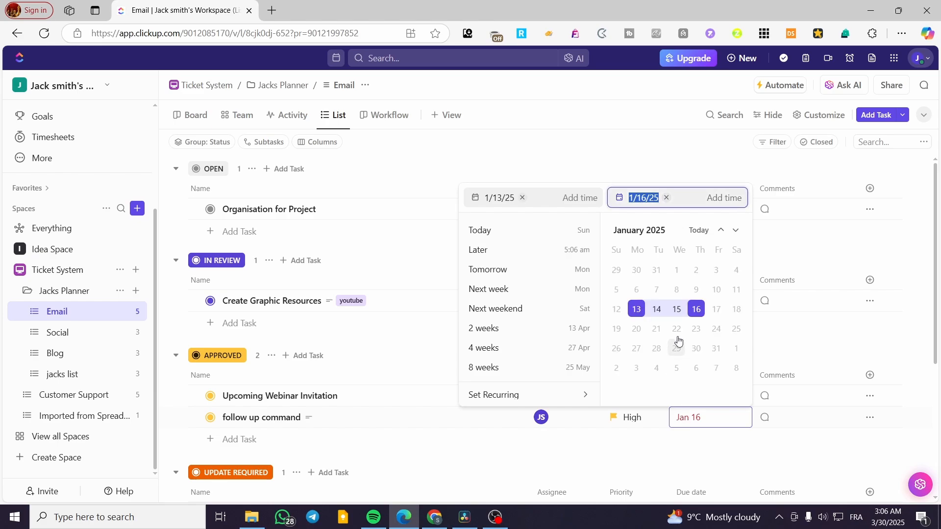
pyautogui.click(521, 198)
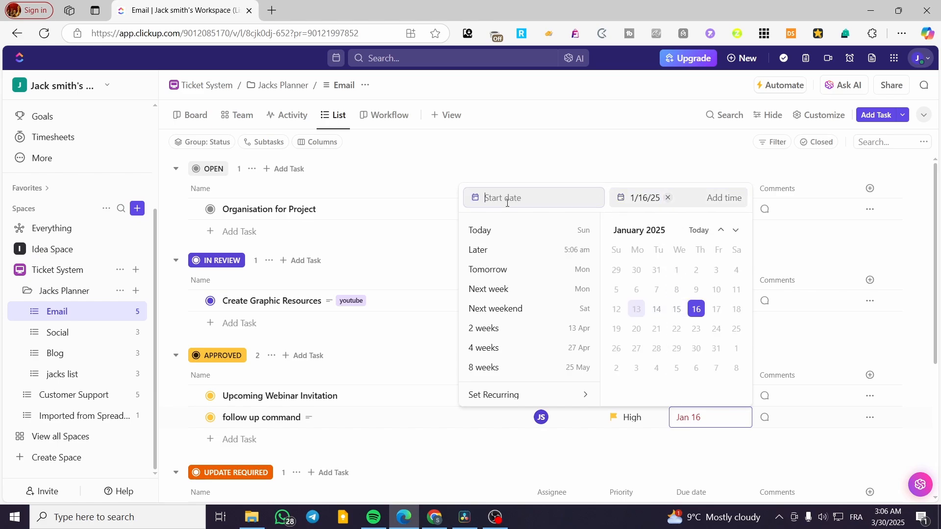
pyautogui.click(489, 232)
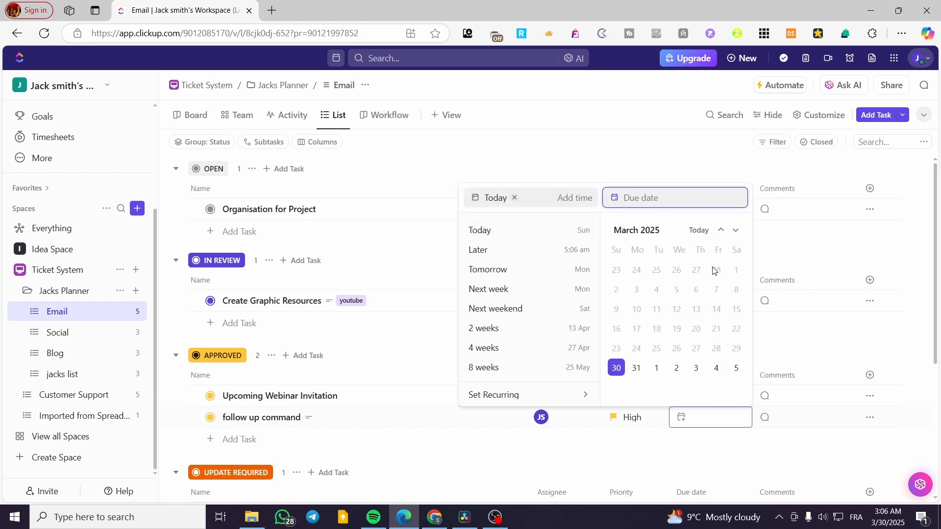
pyautogui.click(737, 368)
pyautogui.click(715, 291)
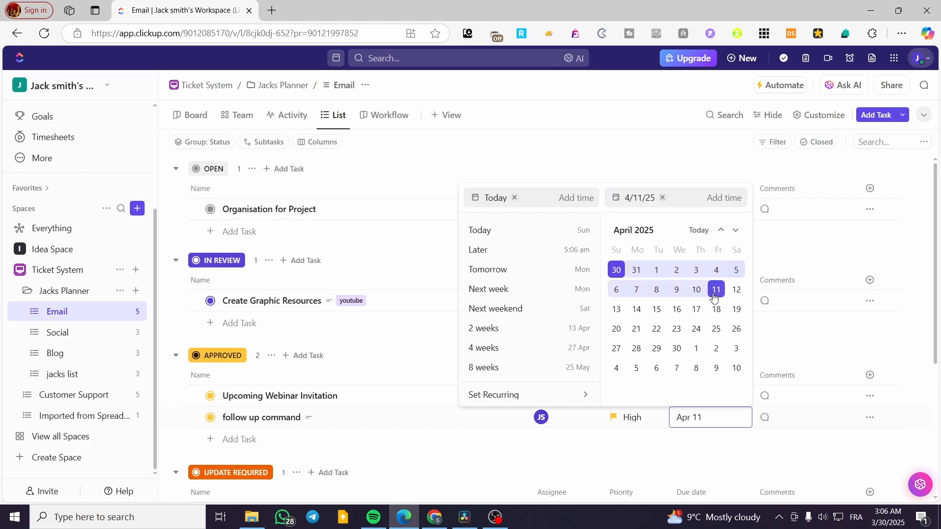
pyautogui.click(677, 290)
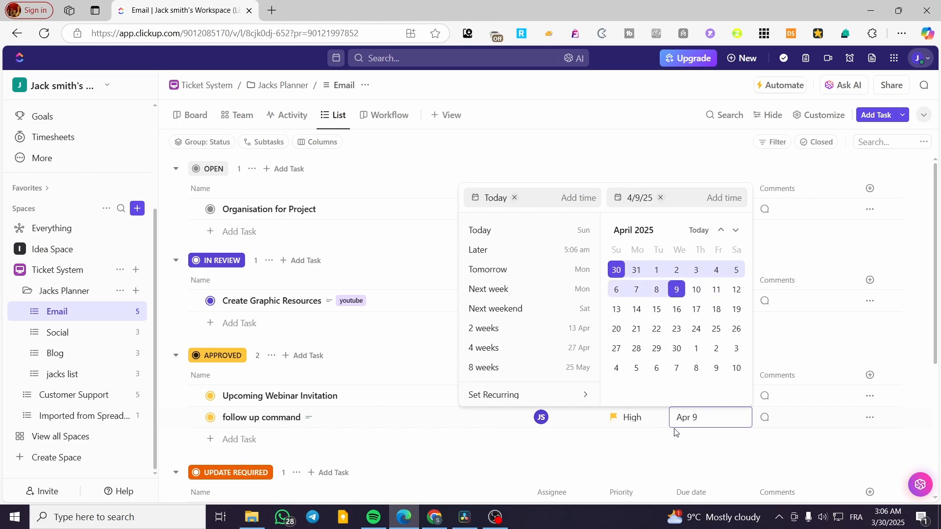
pyautogui.click(668, 170)
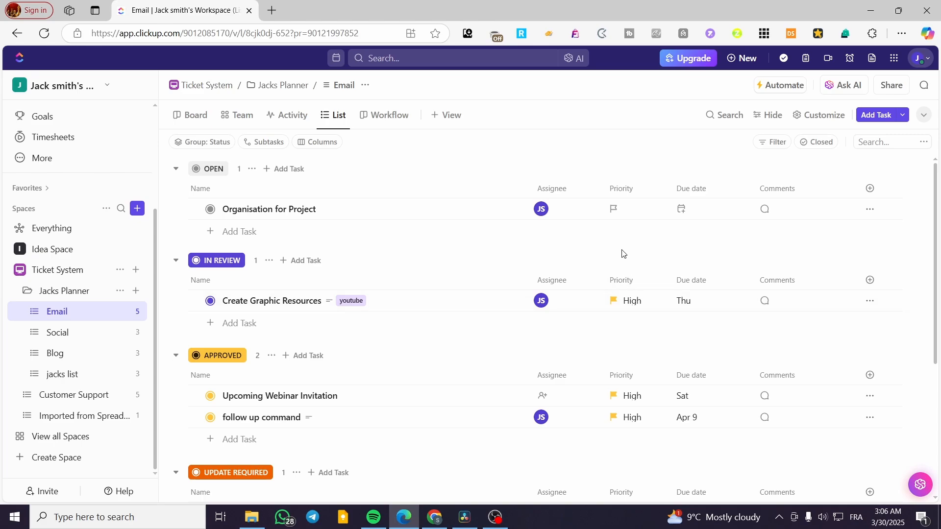
# Step: Set the priority of the Organisation for Project task to Normal
pyautogui.click(616, 210)
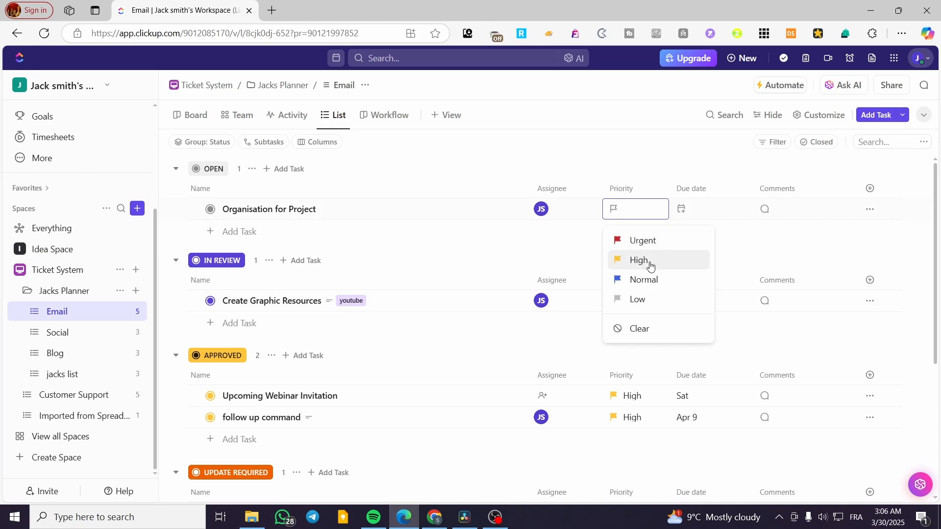
pyautogui.click(657, 280)
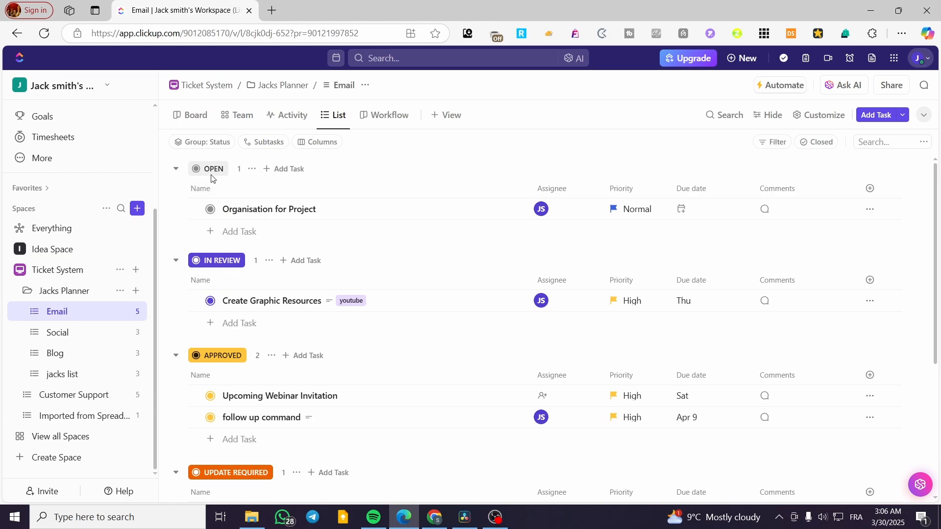
pyautogui.scroll(-1, 205, 242)
pyautogui.scroll(1, 210, 184)
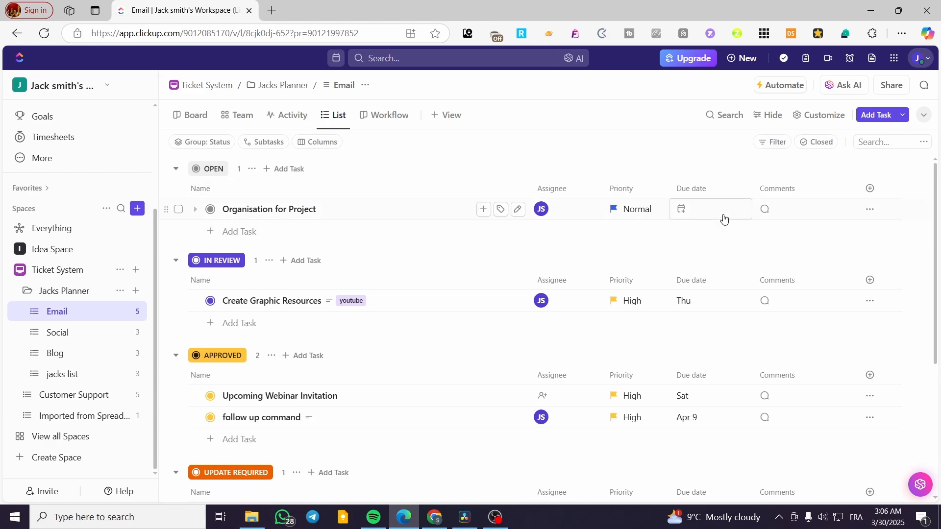
# Step: Give the Organisation for Project task a start date of today and a due date of Saturday, April 5
pyautogui.click(701, 211)
pyautogui.click(543, 243)
pyautogui.click(523, 270)
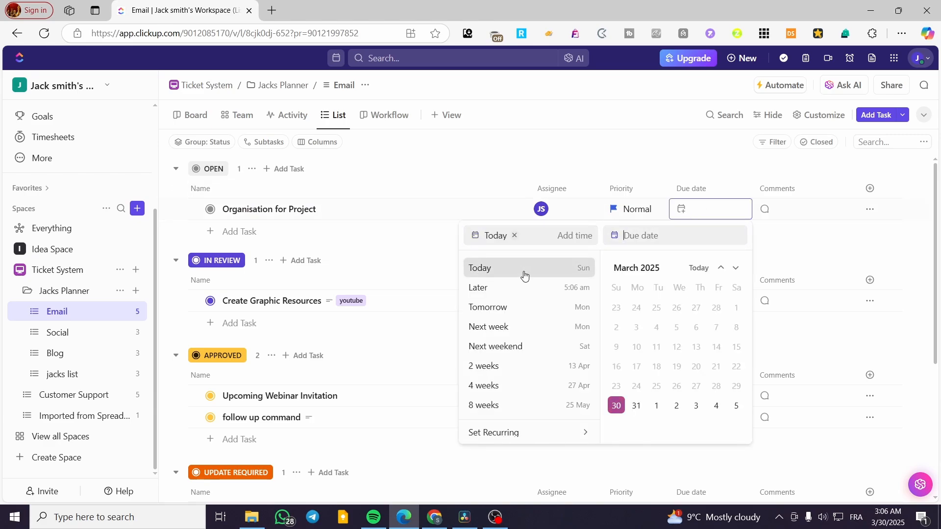
pyautogui.click(736, 405)
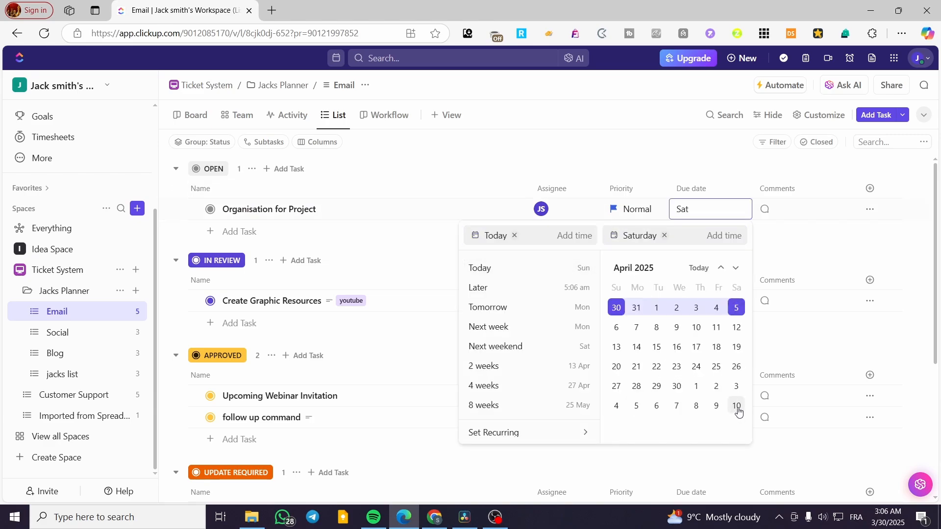
pyautogui.click(641, 163)
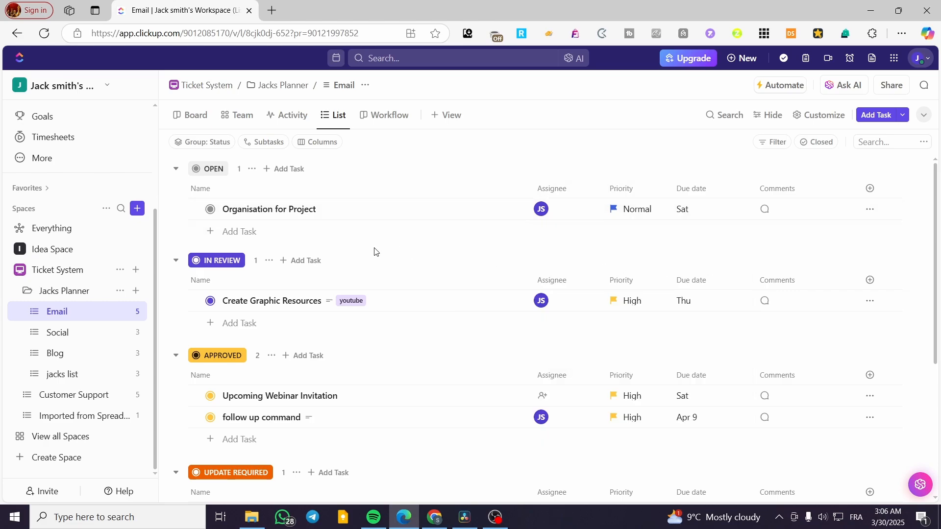
# Step: Set the due date of the Monthly Bestsellers Recap task to April 16, 2025
pyautogui.scroll(-3, 327, 259)
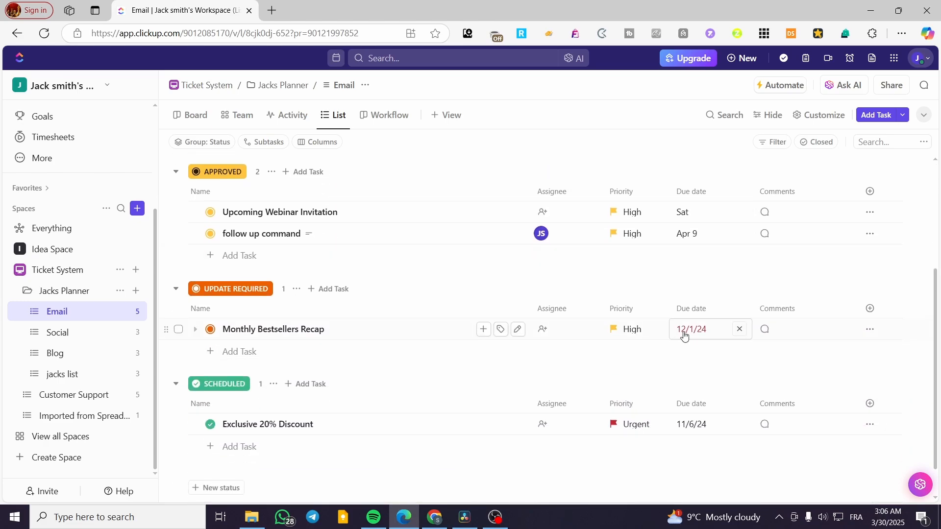
pyautogui.scroll(-1, 685, 334)
pyautogui.click(698, 294)
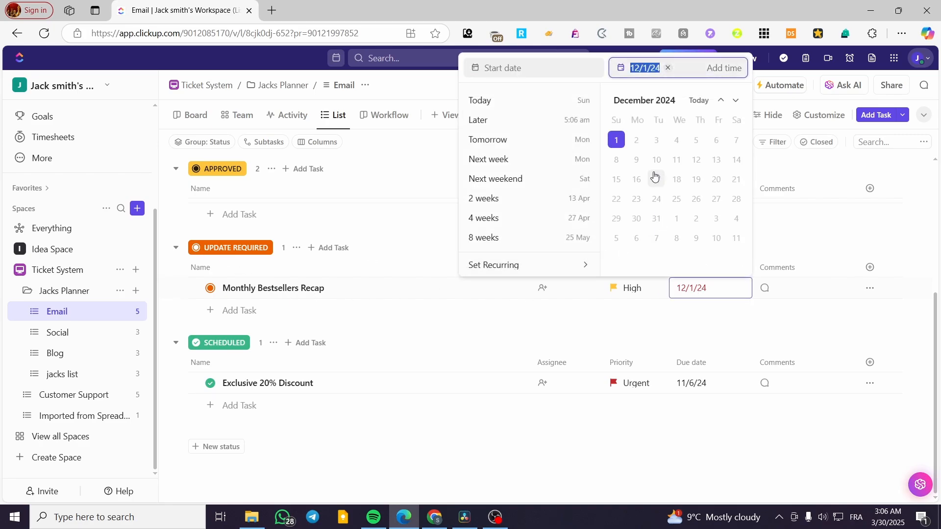
pyautogui.click(495, 98)
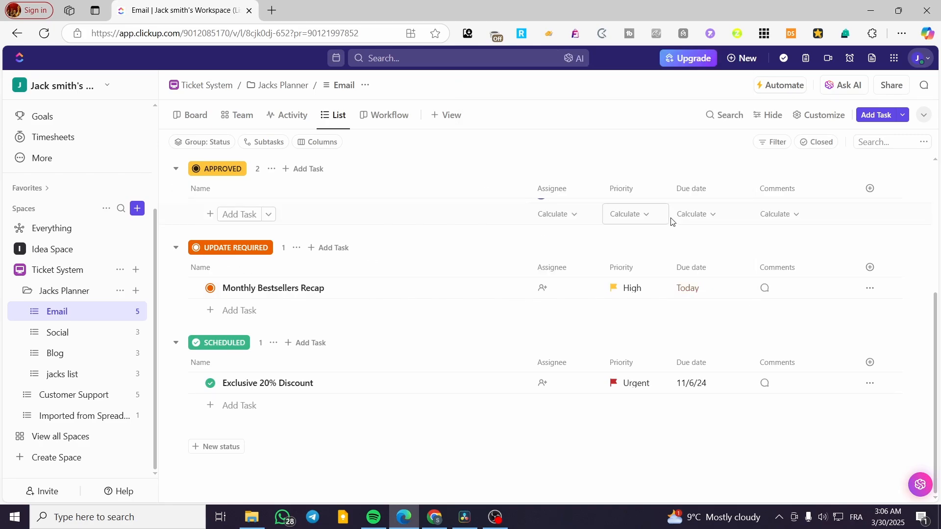
pyautogui.click(696, 288)
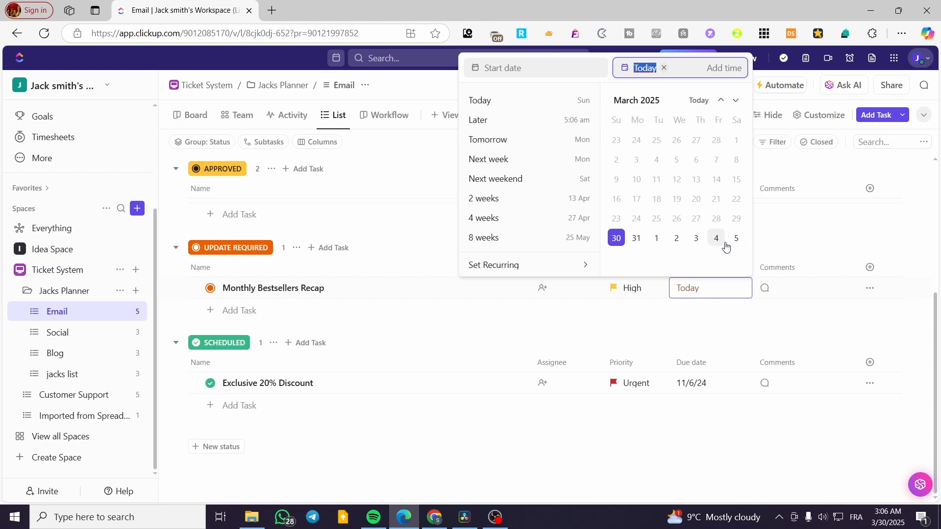
pyautogui.click(736, 100)
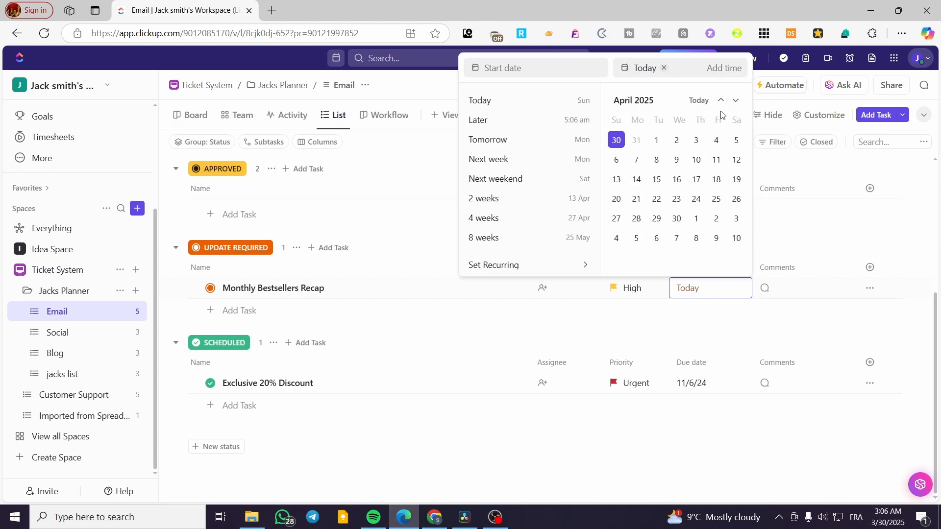
pyautogui.click(681, 182)
pyautogui.click(590, 395)
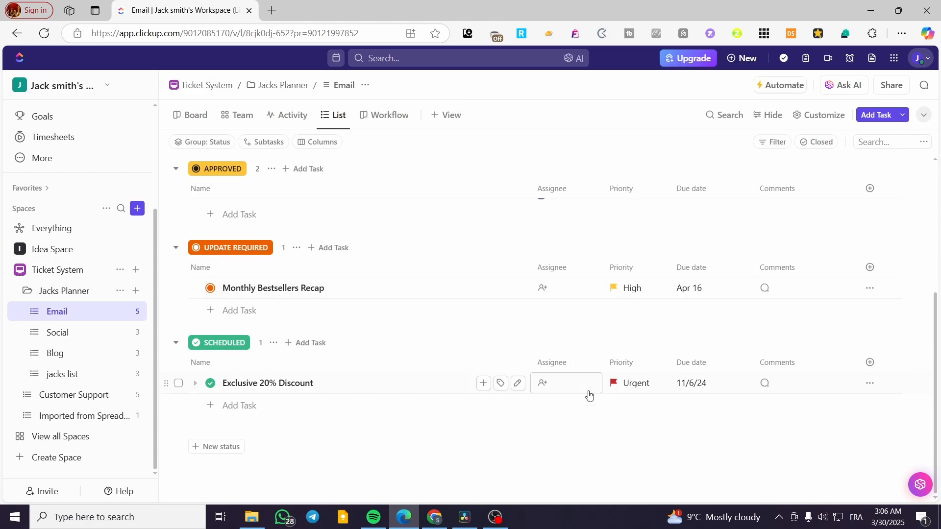
# Step: Set the due date of the Exclusive 20% Discount task to April 30, 2025
pyautogui.click(684, 385)
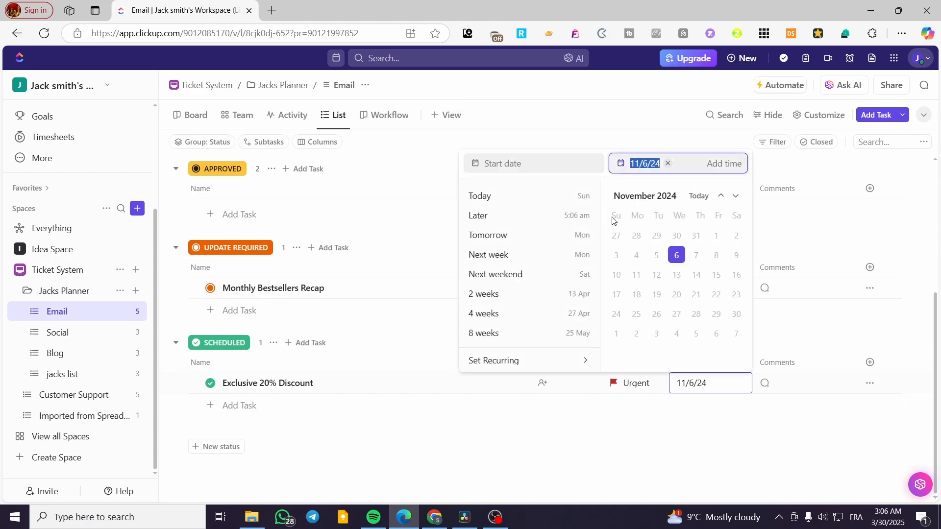
pyautogui.click(504, 193)
pyautogui.click(687, 376)
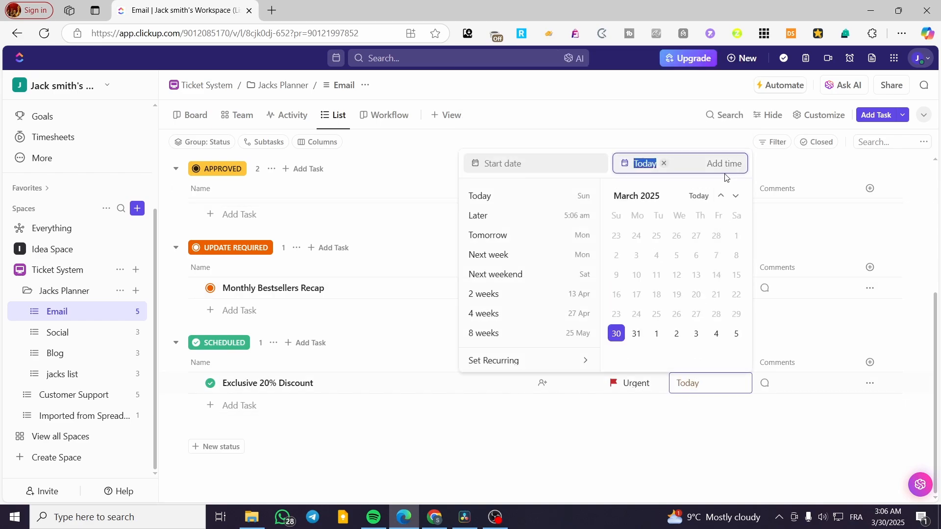
pyautogui.click(737, 197)
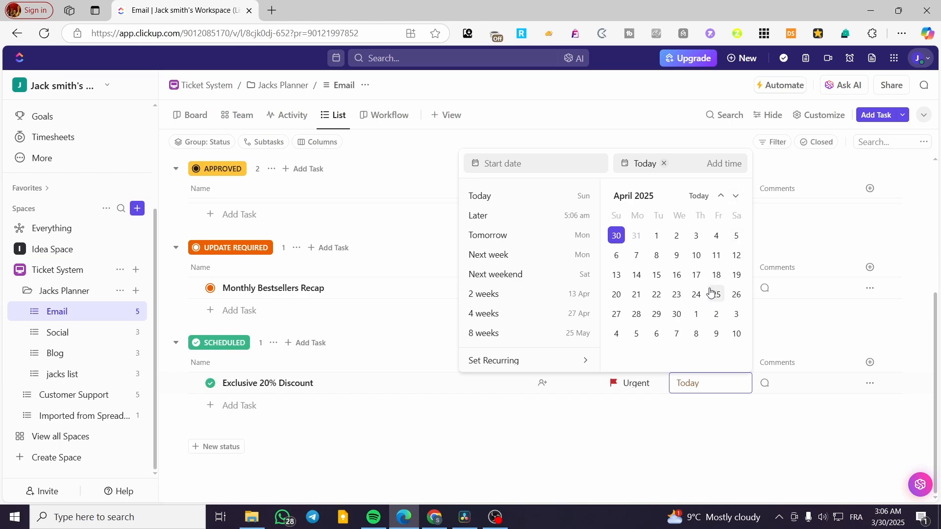
pyautogui.click(680, 315)
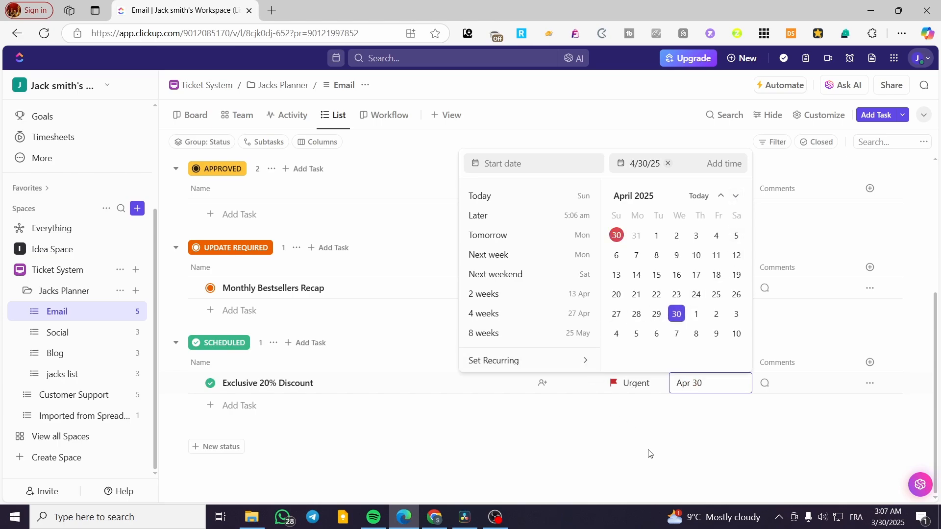
pyautogui.click(649, 453)
# Step: Add a Timeline view to the Email list from the additional view types
pyautogui.scroll(5, 647, 343)
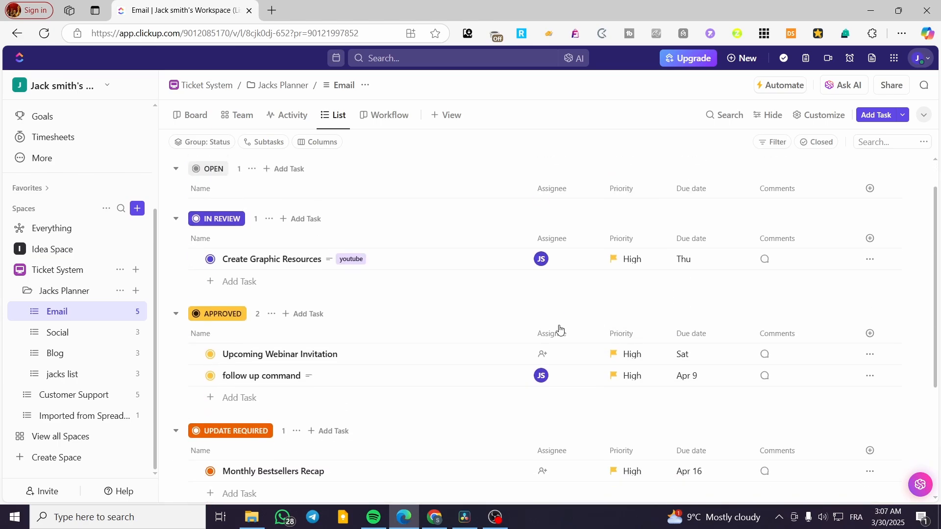
pyautogui.scroll(-3, 560, 329)
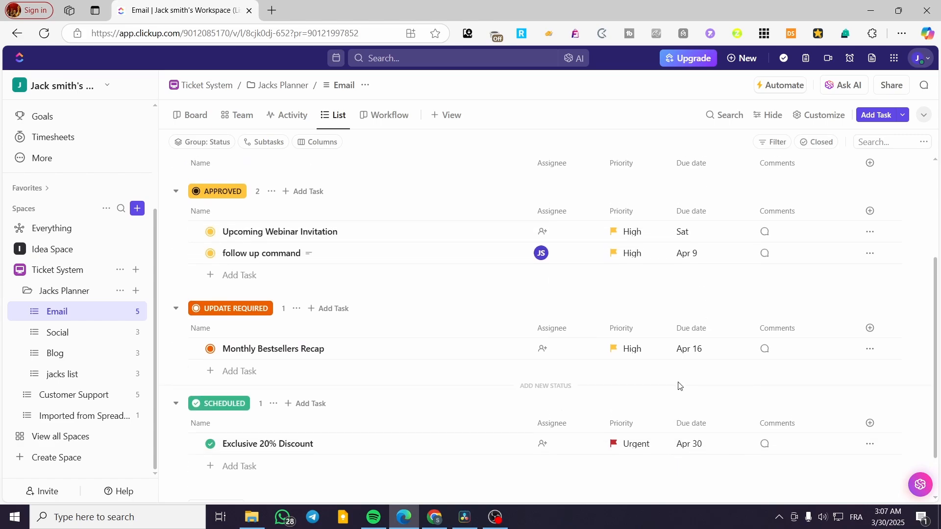
pyautogui.scroll(3, 679, 386)
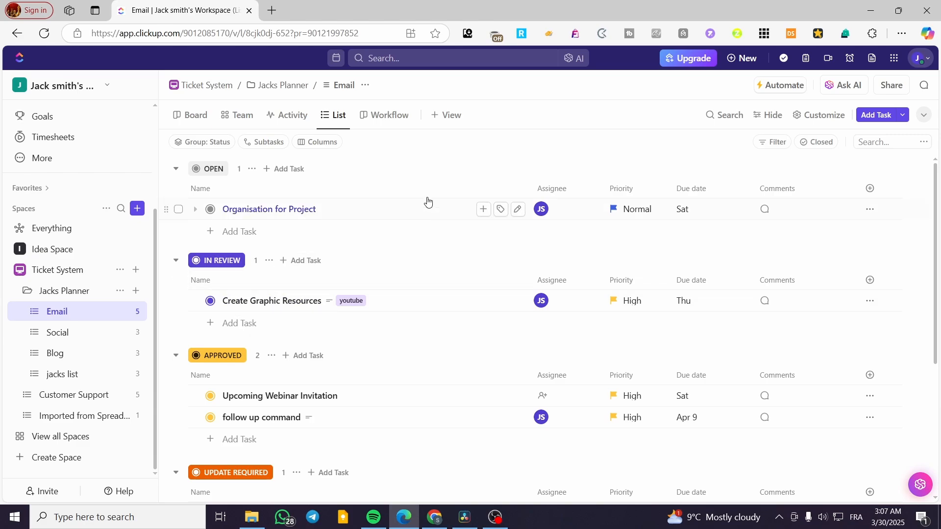
pyautogui.click(449, 118)
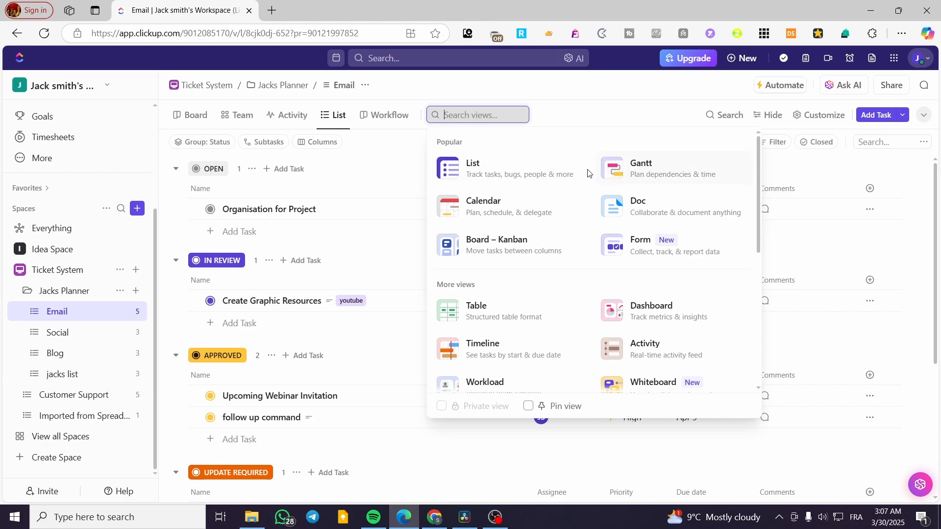
pyautogui.scroll(-6, 669, 199)
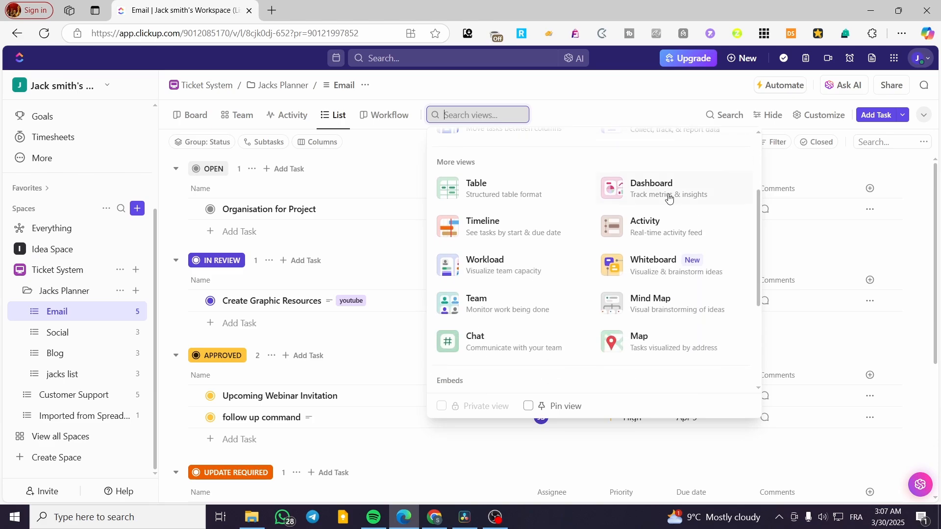
pyautogui.scroll(5, 672, 200)
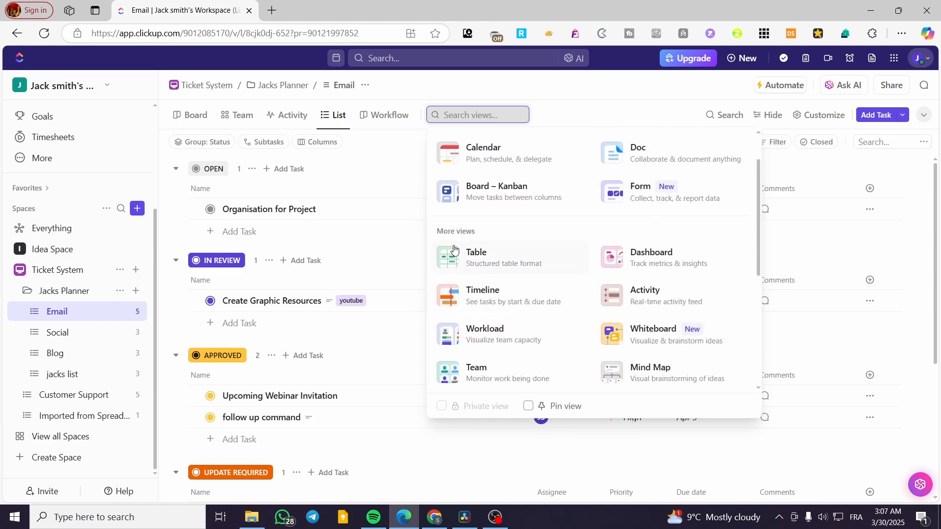
pyautogui.moveTo(438, 232); pyautogui.dragTo(480, 234)
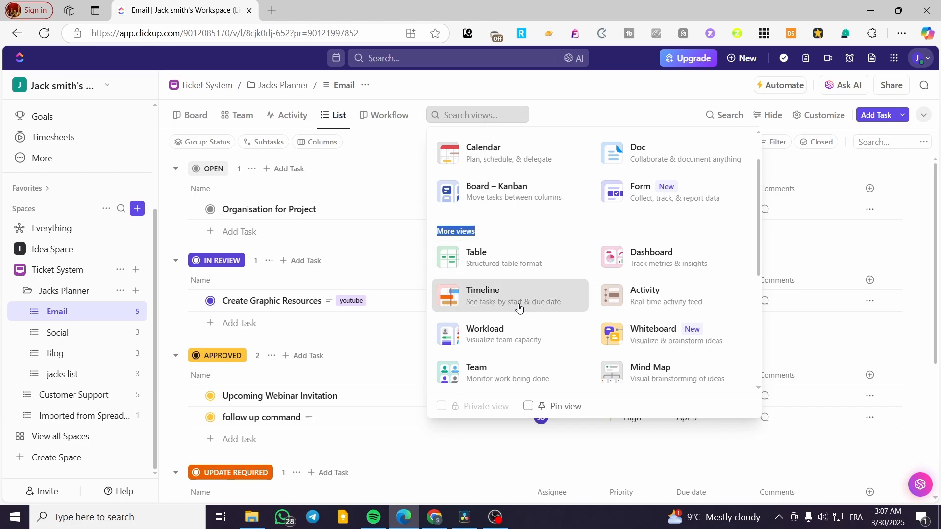
pyautogui.click(491, 300)
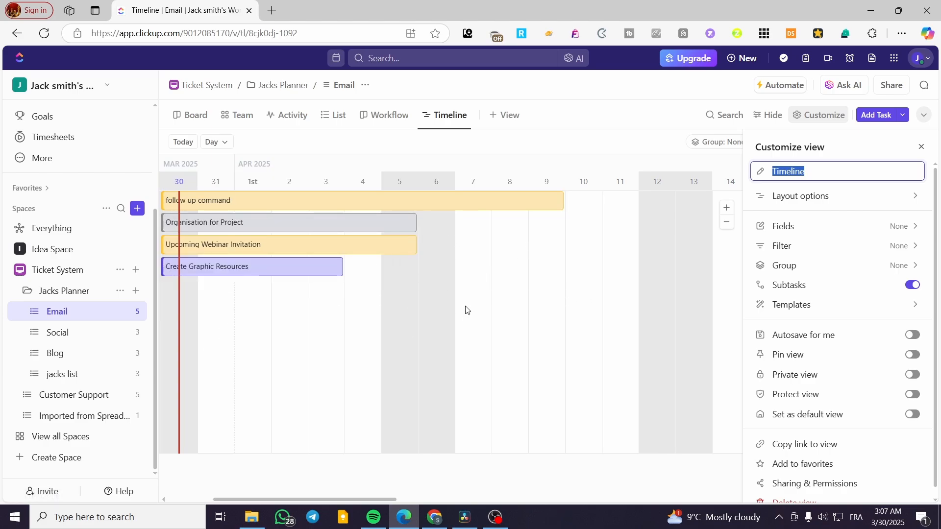
# Step: Set the Timeline view's time scale to Week
pyautogui.click(727, 209)
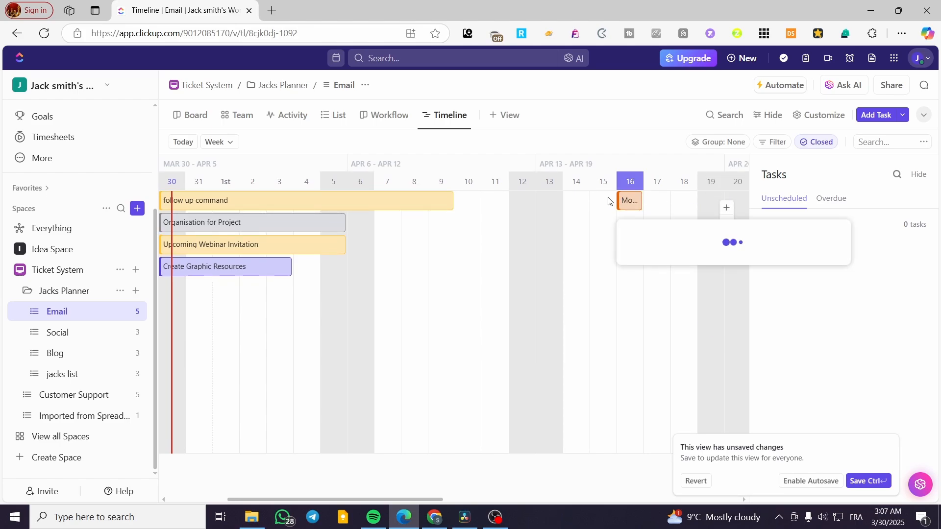
pyautogui.click(727, 223)
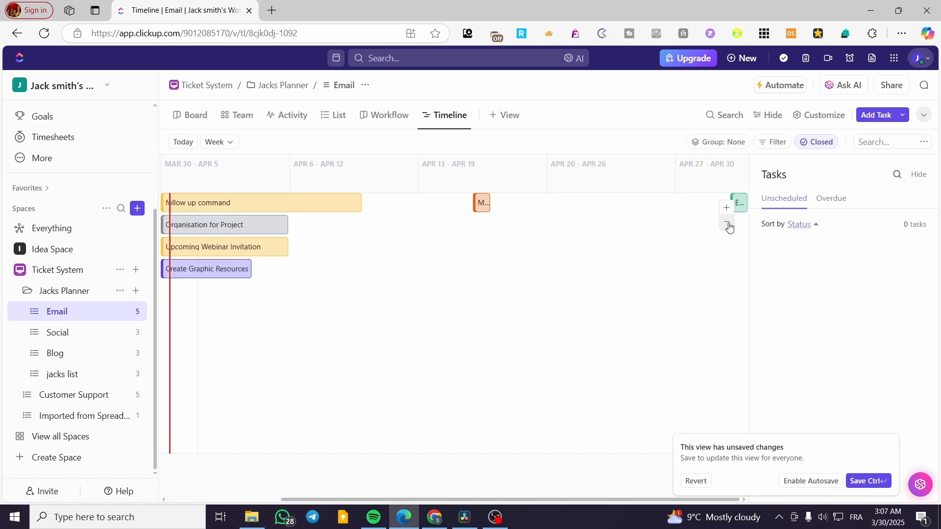
pyautogui.click(728, 224)
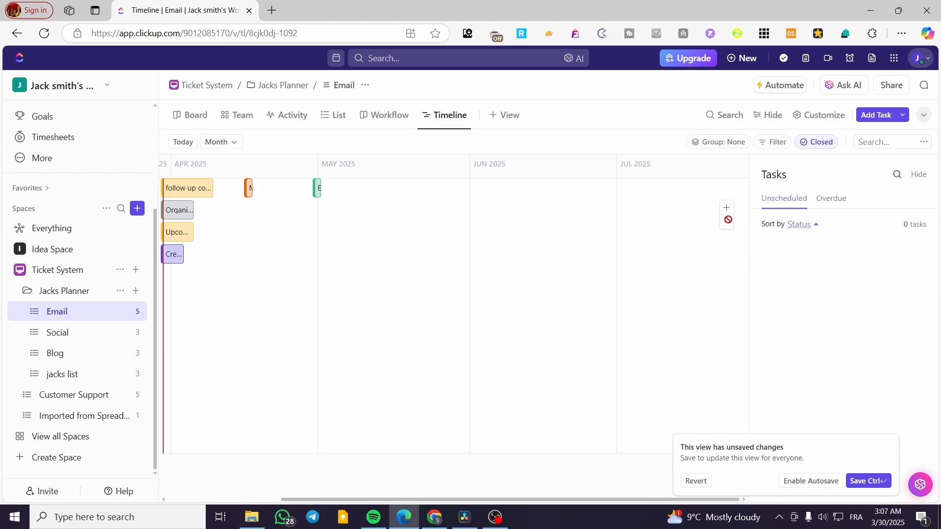
pyautogui.click(728, 208)
pyautogui.click(728, 208)
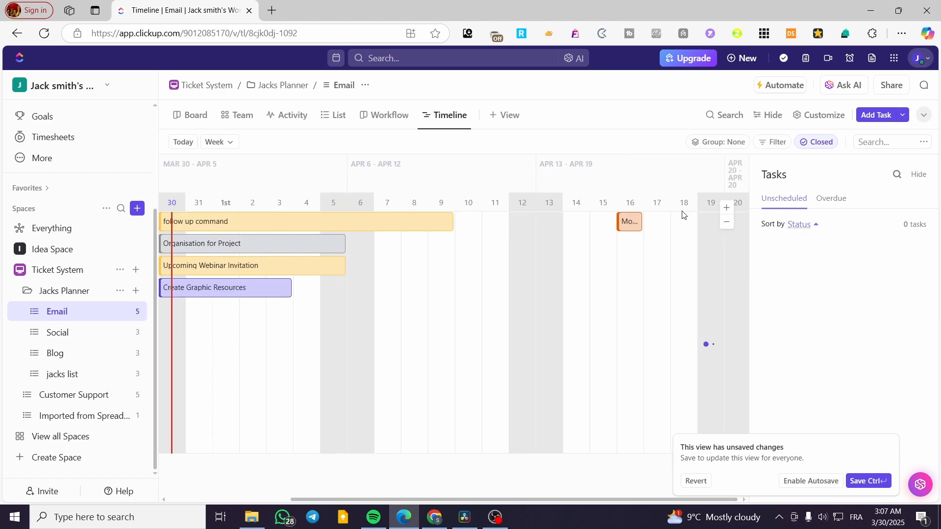
# Step: Set the start date of the Monthly Bestsellers Recap task to today and save the Timeline view
pyautogui.click(628, 202)
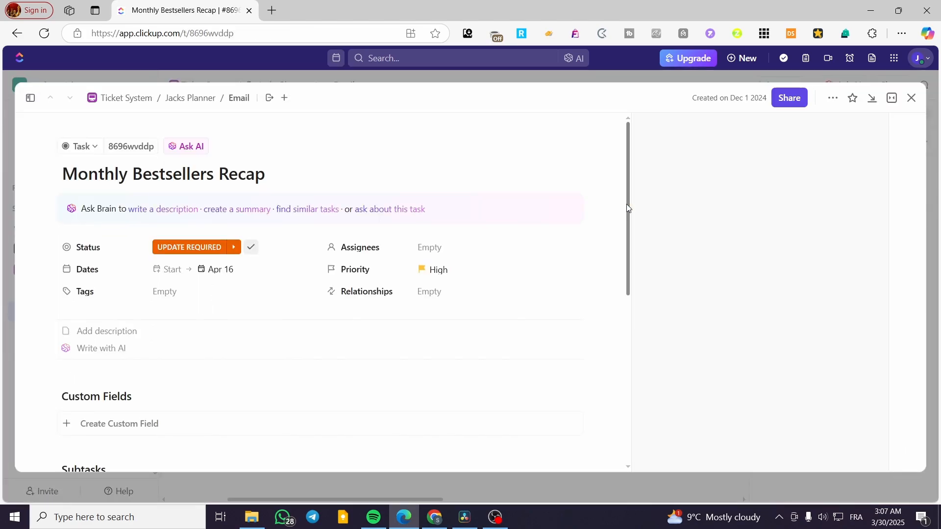
pyautogui.click(173, 270)
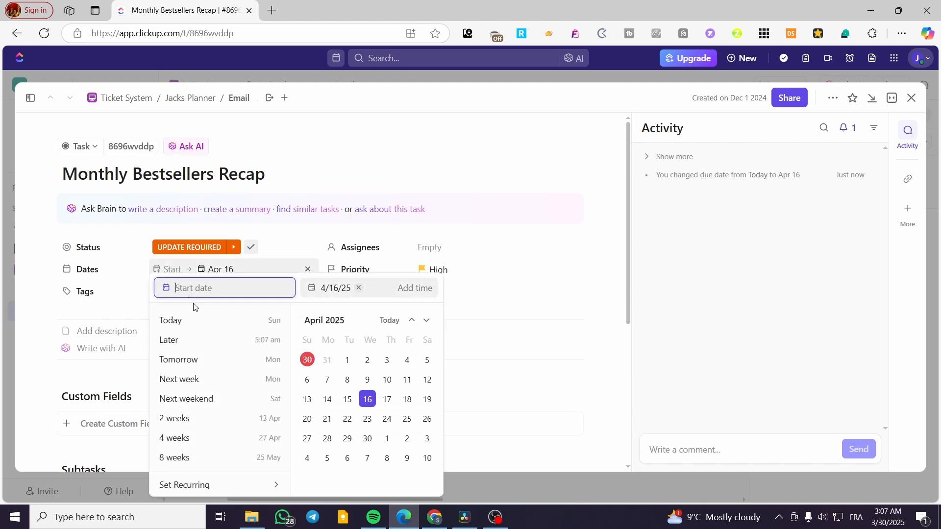
pyautogui.click(247, 322)
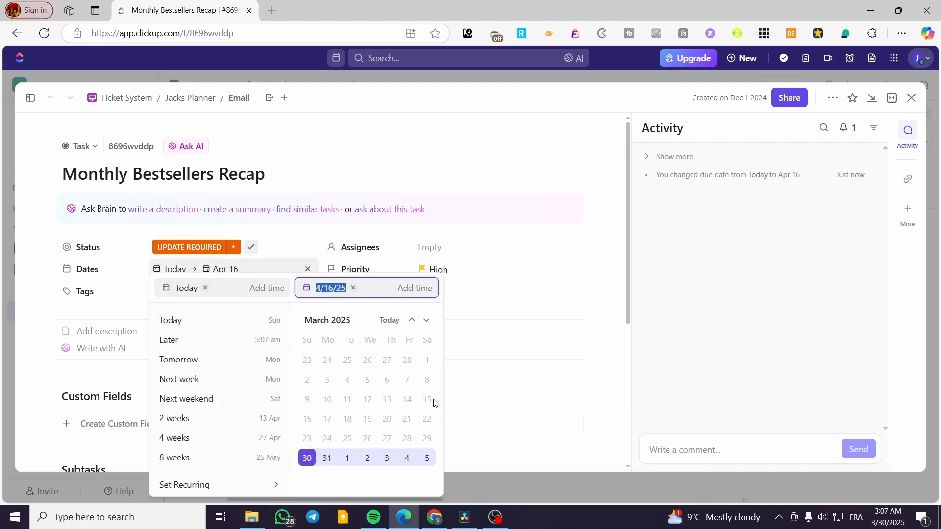
pyautogui.click(523, 319)
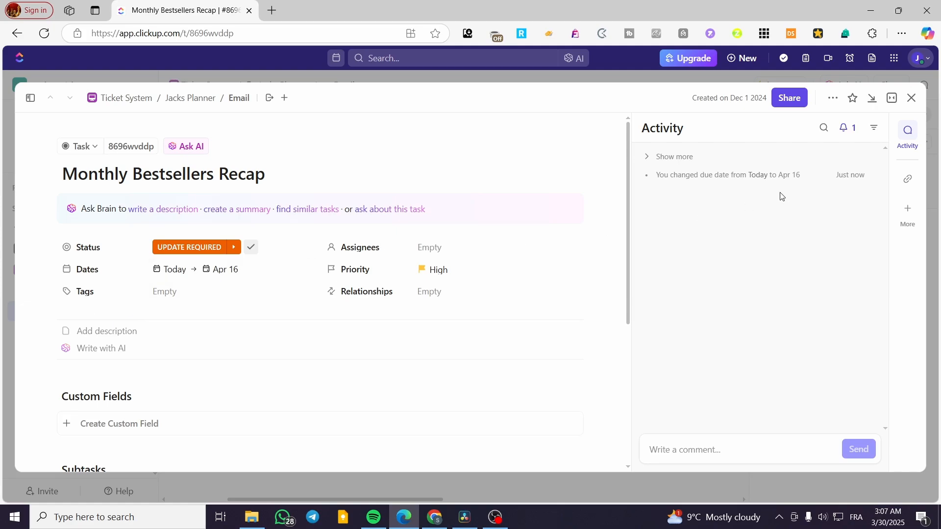
pyautogui.click(912, 98)
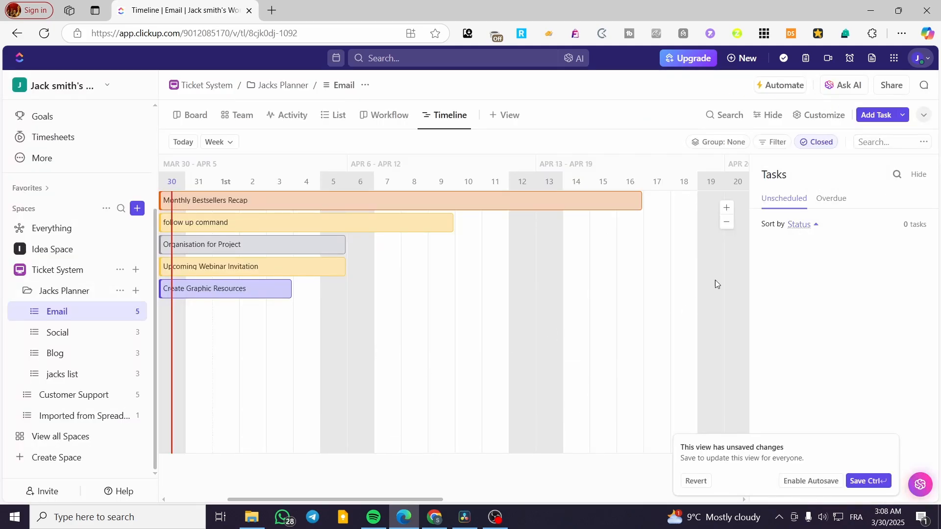
pyautogui.click(868, 481)
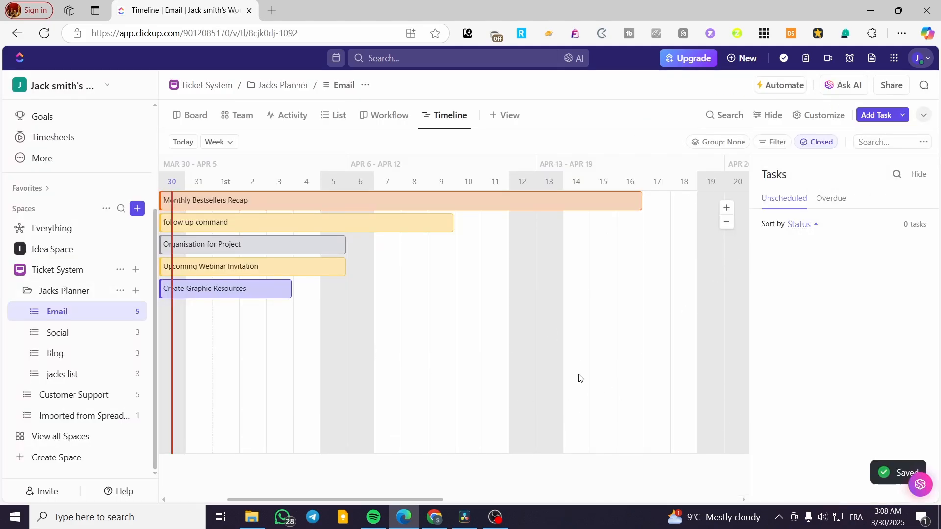
# Step: At the Month scale, extend the Exclusive 20% Discount bar on the timeline to a due date of May 10
pyautogui.click(728, 225)
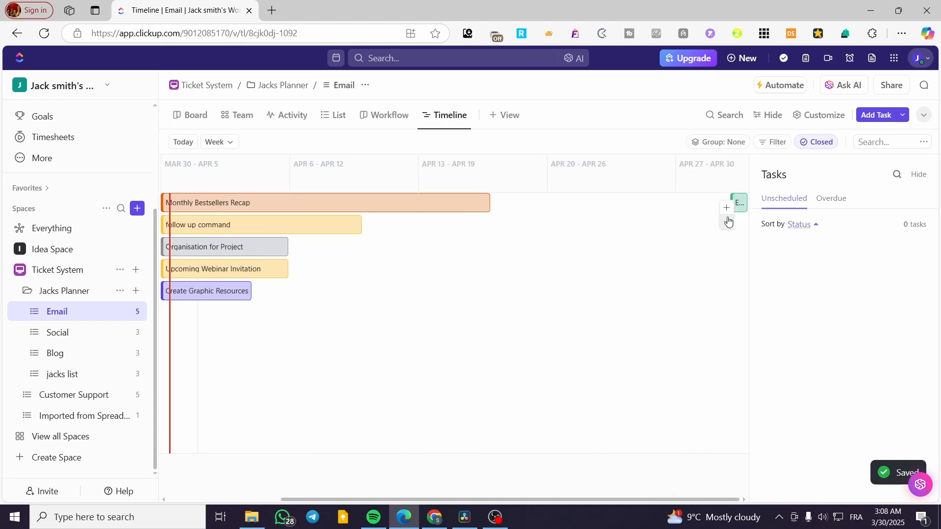
pyautogui.click(728, 224)
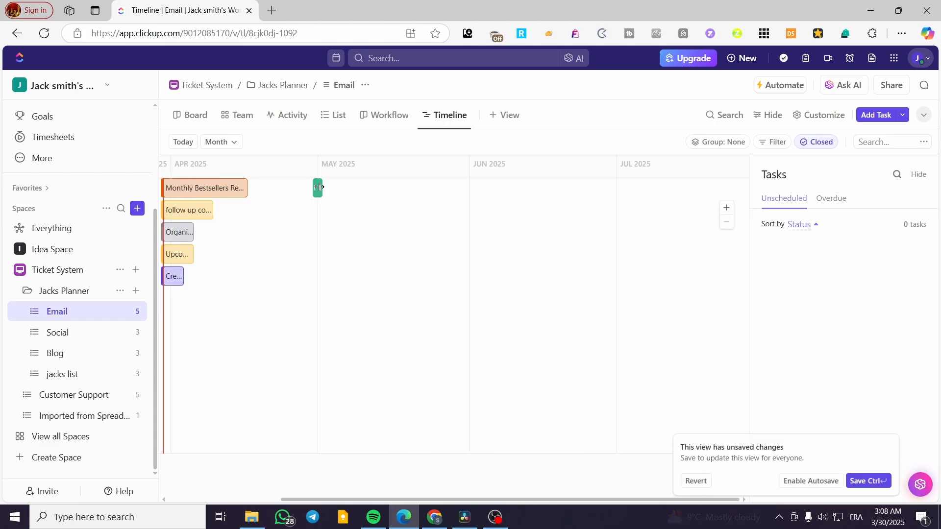
pyautogui.moveTo(321, 188); pyautogui.dragTo(367, 189)
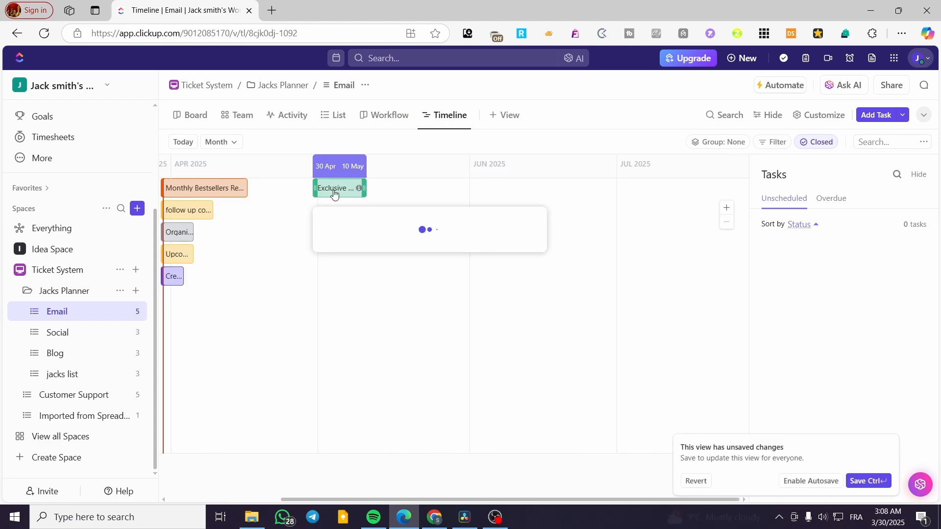
# Step: Set the start date of the Exclusive 20% Discount task to today and save the Timeline view
pyautogui.click(343, 188)
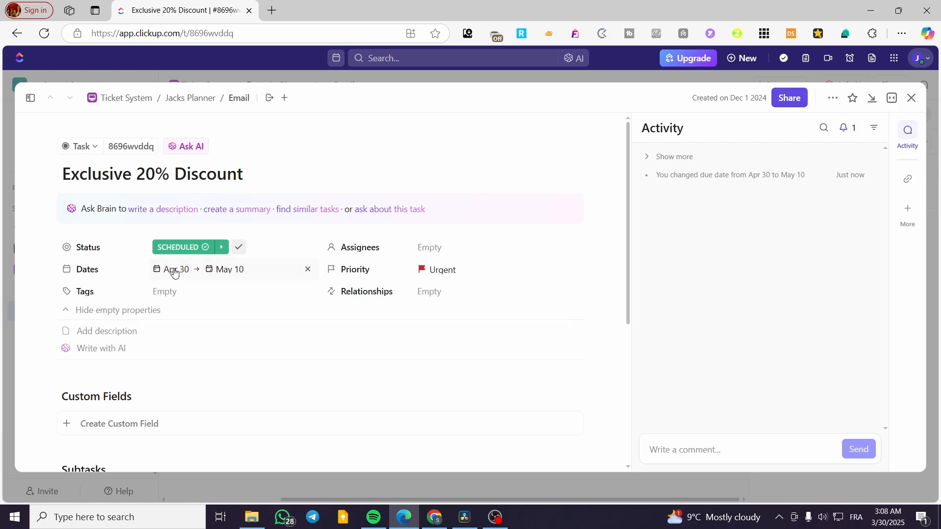
pyautogui.click(176, 269)
pyautogui.click(259, 321)
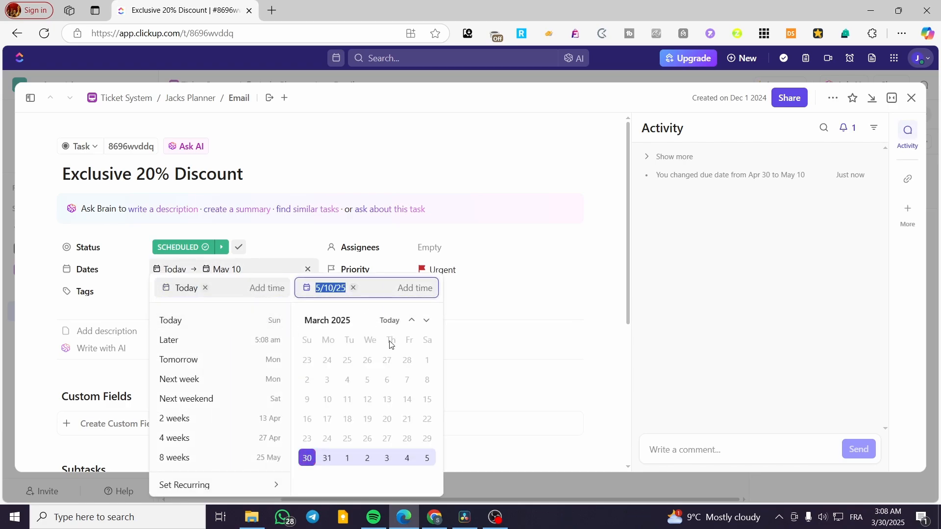
pyautogui.click(542, 296)
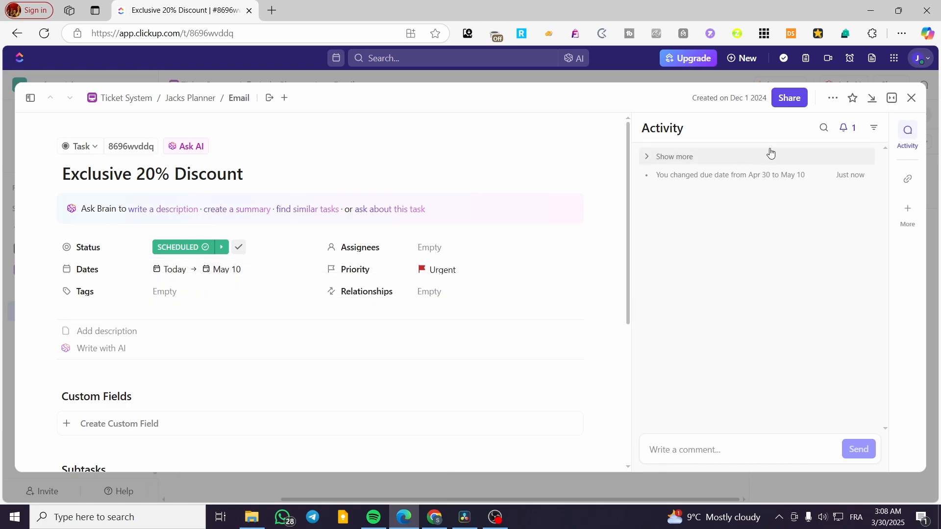
pyautogui.click(912, 99)
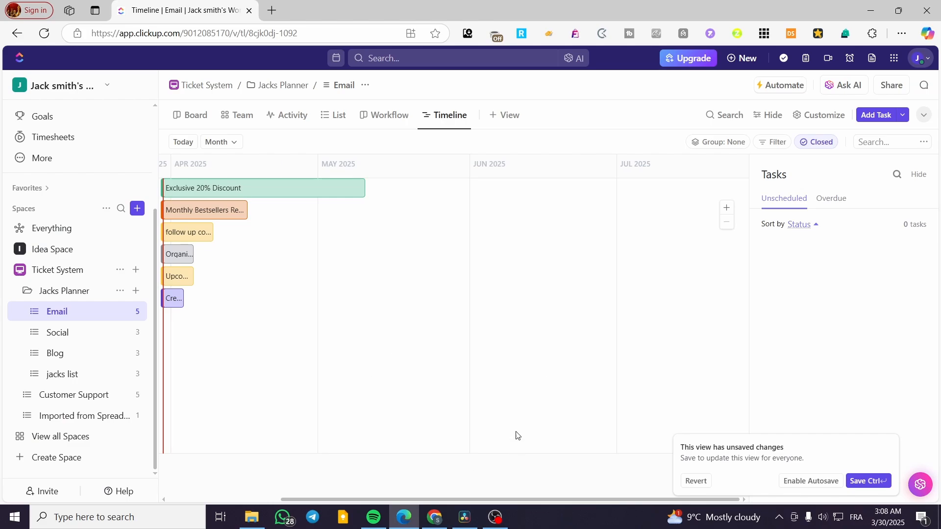
pyautogui.click(867, 480)
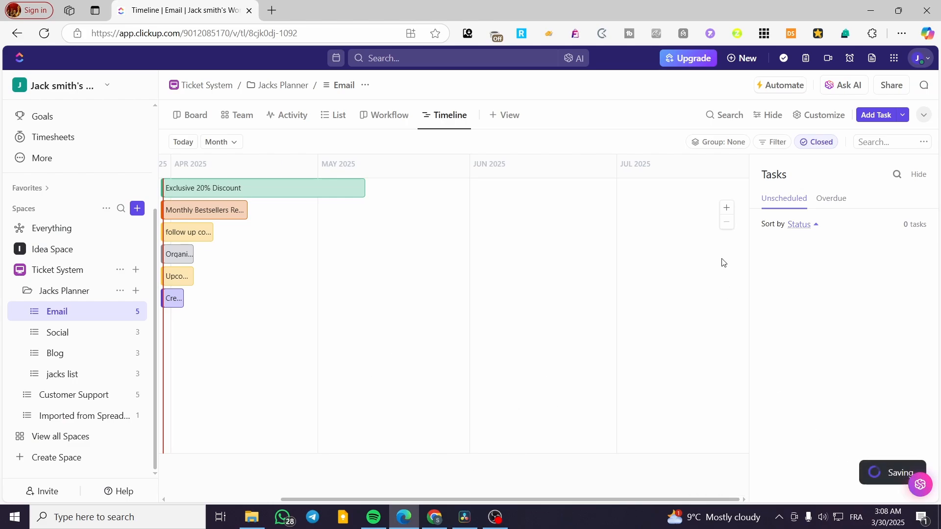
# Step: Try to move the Exclusive 20% Discount bar below the other tasks on the timeline, and save the view at the Month scale
pyautogui.click(727, 209)
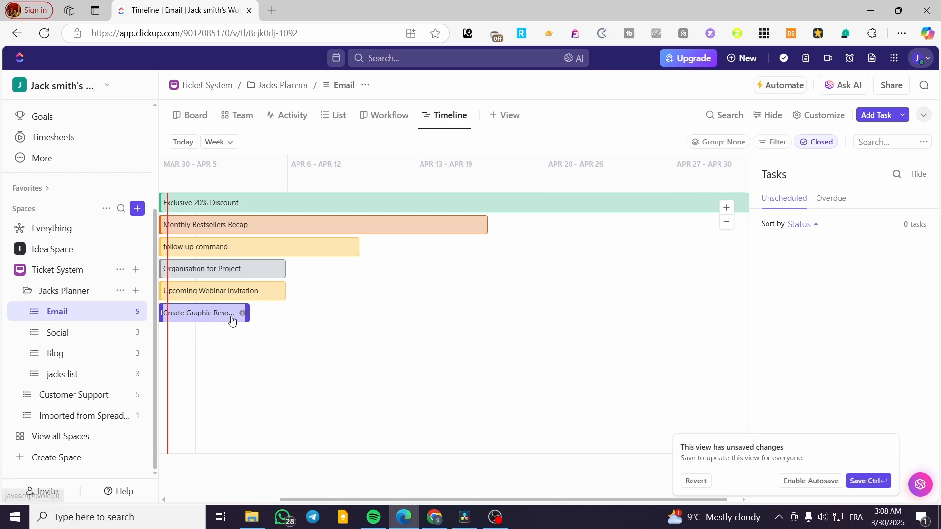
pyautogui.click(201, 313)
pyautogui.moveTo(272, 207); pyautogui.dragTo(273, 338)
pyautogui.moveTo(239, 216); pyautogui.dragTo(227, 347)
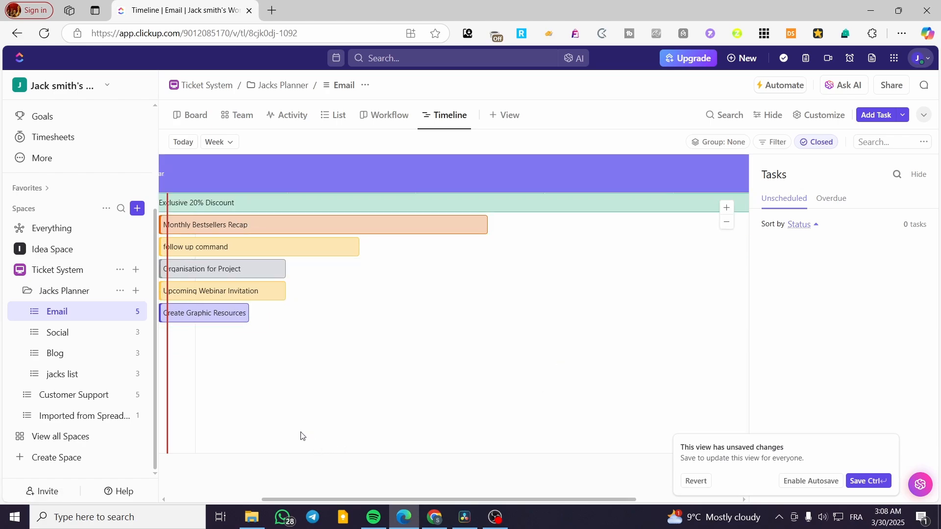
pyautogui.click(868, 482)
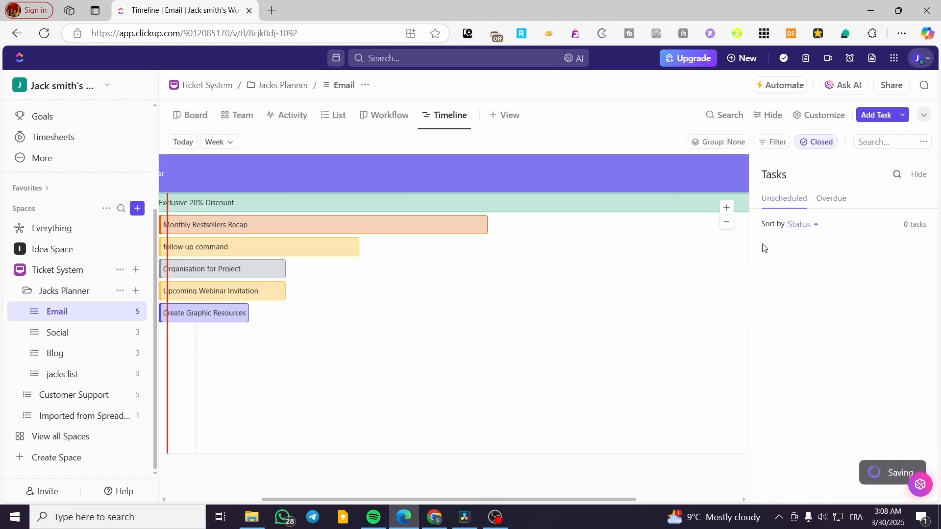
pyautogui.click(727, 222)
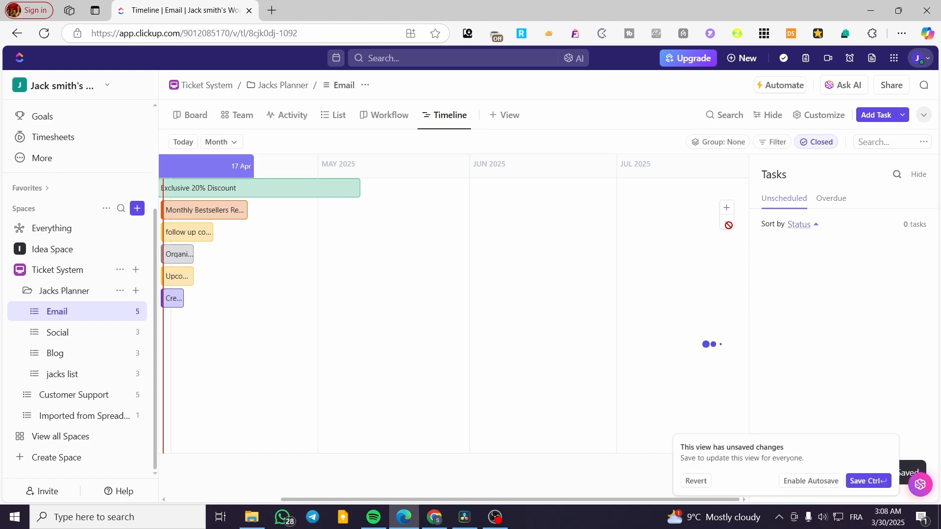
pyautogui.click(857, 483)
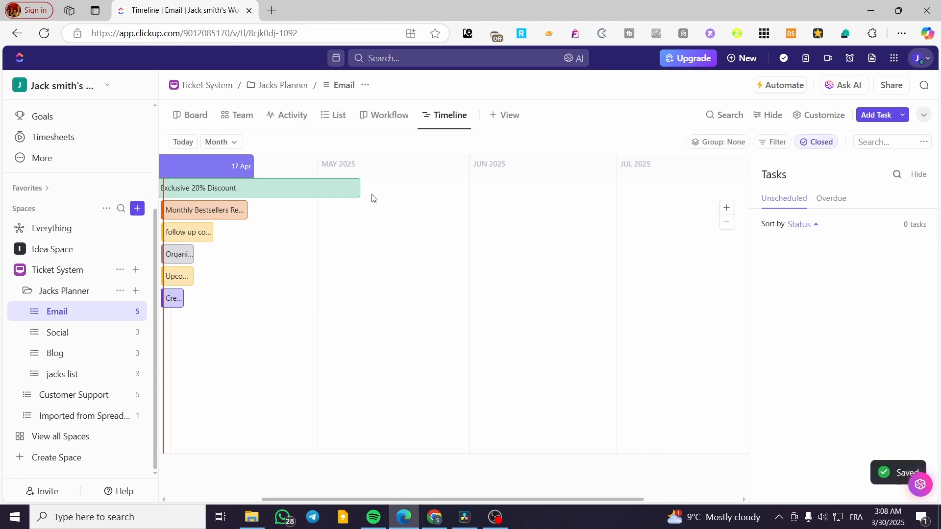
# Step: Extend the Monthly Bestsellers Recap bar on the timeline to a due date in early June 2025
pyautogui.click(210, 214)
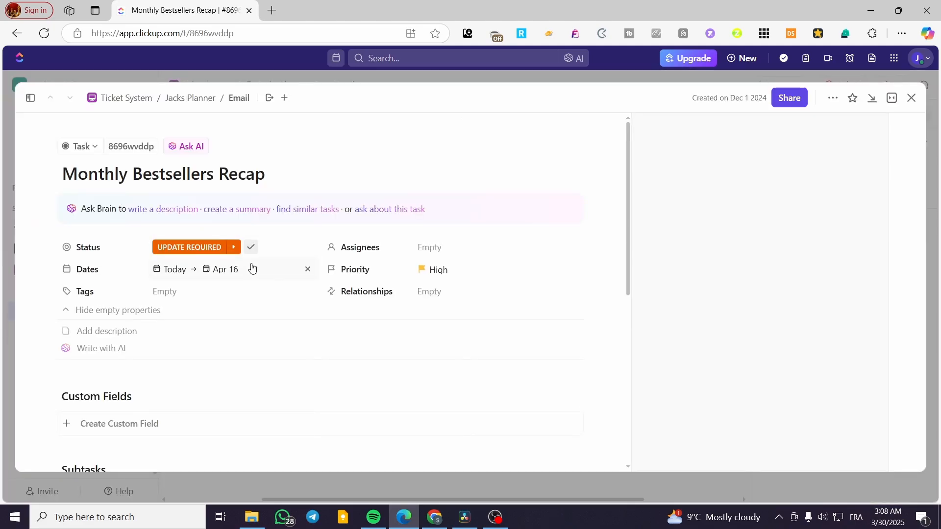
pyautogui.click(911, 98)
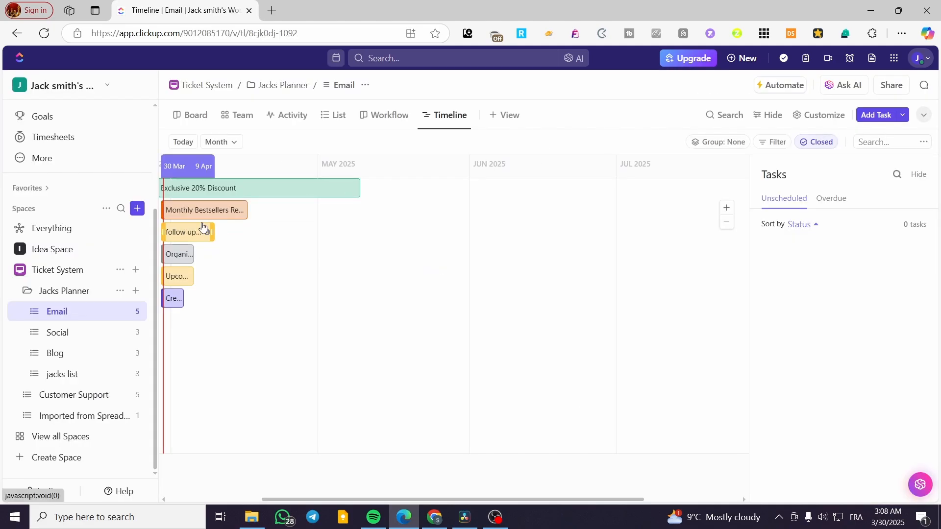
pyautogui.moveTo(246, 210); pyautogui.dragTo(497, 206)
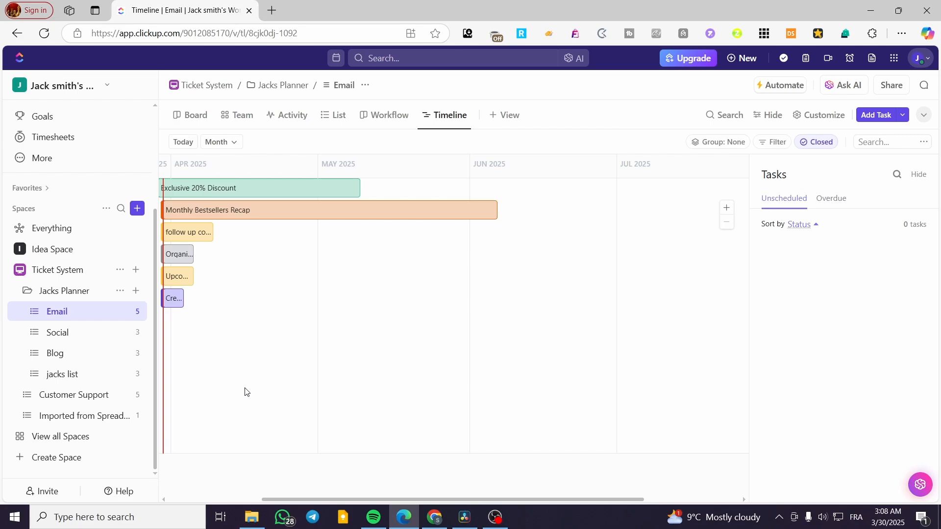
# Step: Review the status, dates and priority in the details of the Exclusive 20% Discount task
pyautogui.click(251, 187)
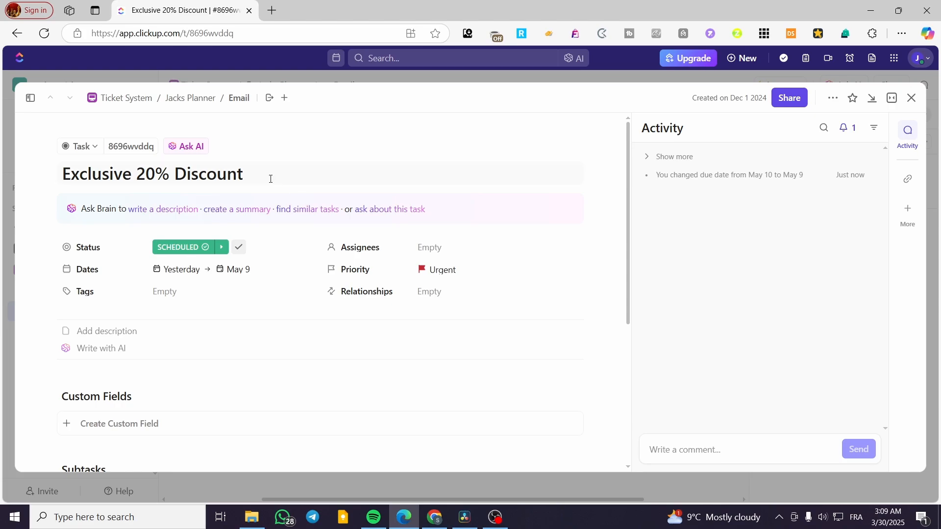
pyautogui.scroll(-5, 221, 238)
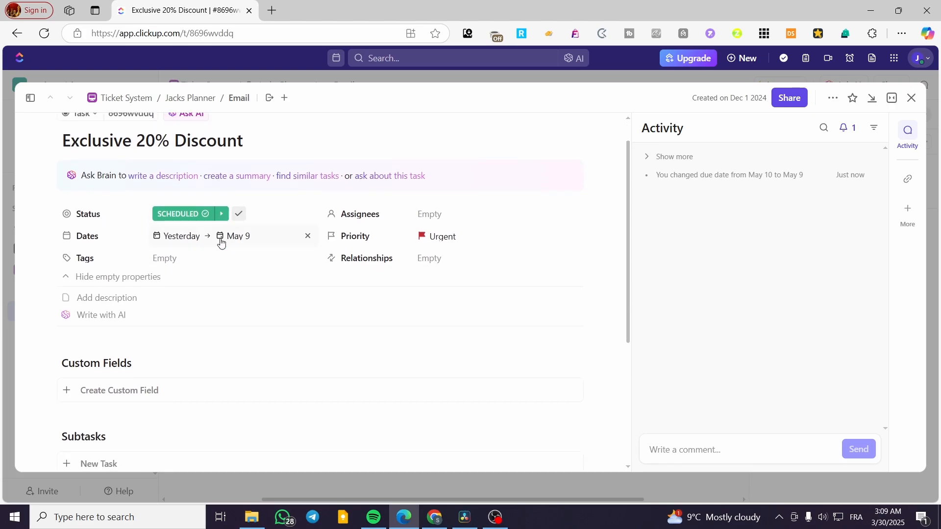
pyautogui.scroll(5, 209, 244)
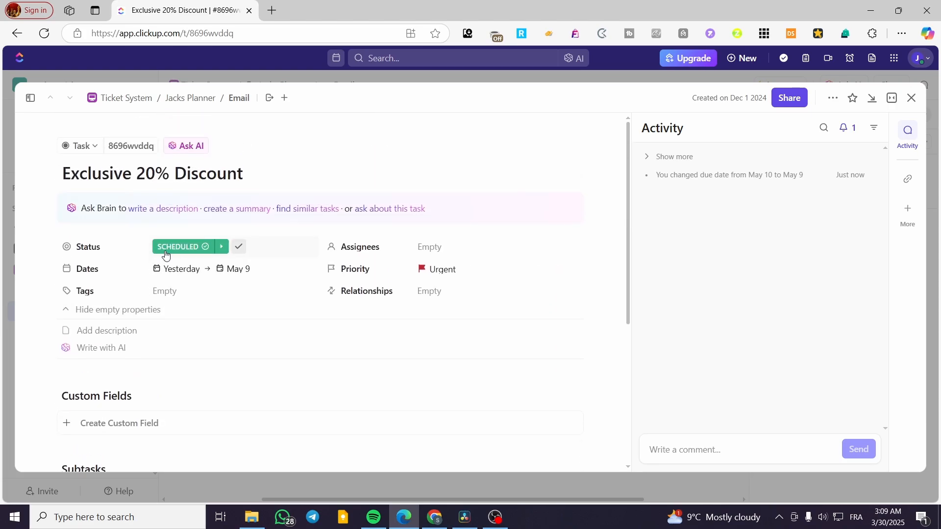
pyautogui.click(911, 98)
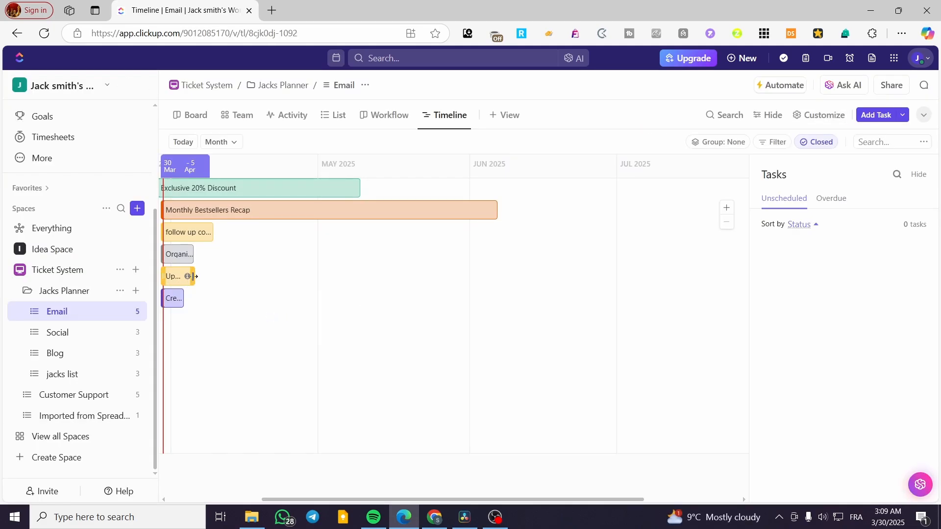
# Step: Extend the timeline bars of Upcoming Webinar Invitation and follow up command to early May, Organisation for Project to May 11, and Create Graphic Resources to late April
pyautogui.moveTo(195, 277); pyautogui.dragTo(329, 289)
pyautogui.moveTo(211, 255); pyautogui.dragTo(335, 261)
pyautogui.moveTo(192, 276); pyautogui.dragTo(368, 277)
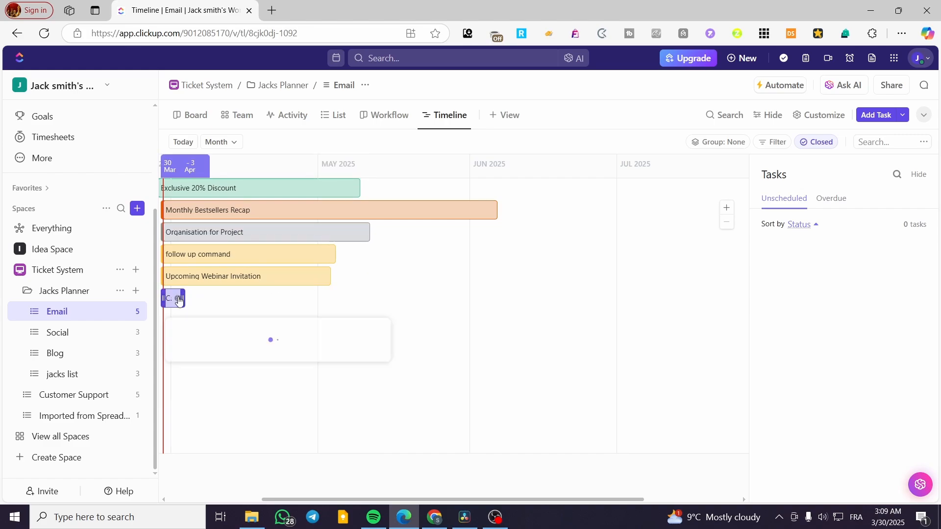
pyautogui.moveTo(179, 300); pyautogui.dragTo(296, 303)
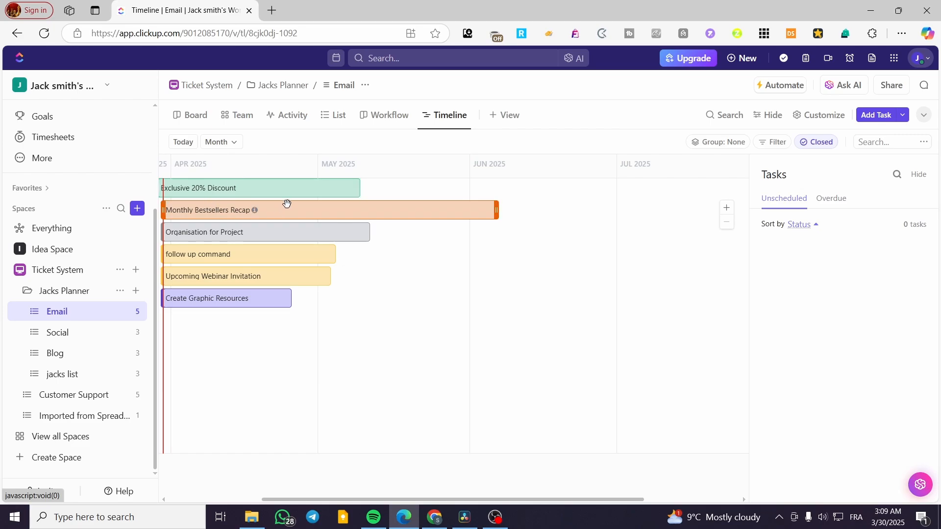
# Step: Review the details of the Organisation for Project, Exclusive 20% Discount and Monthly Bestsellers Recap tasks
pyautogui.moveTo(201, 240)
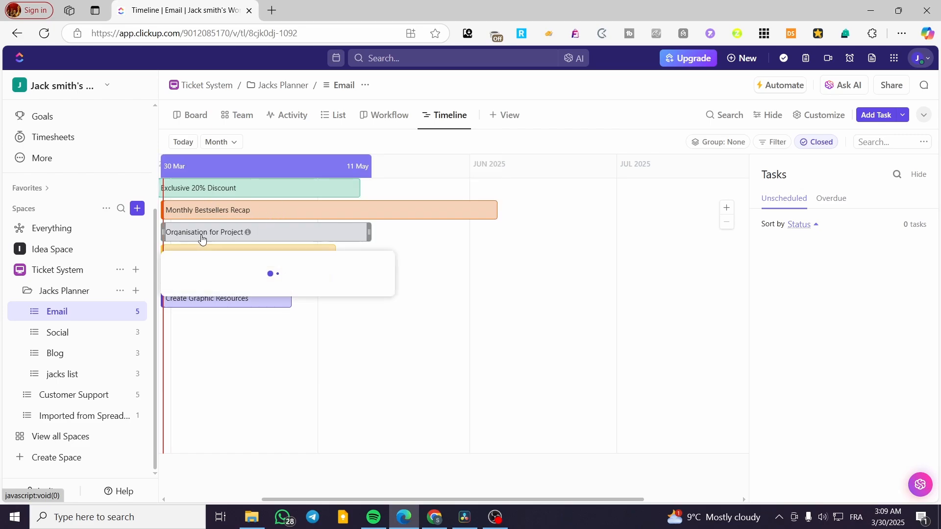
pyautogui.click(296, 231)
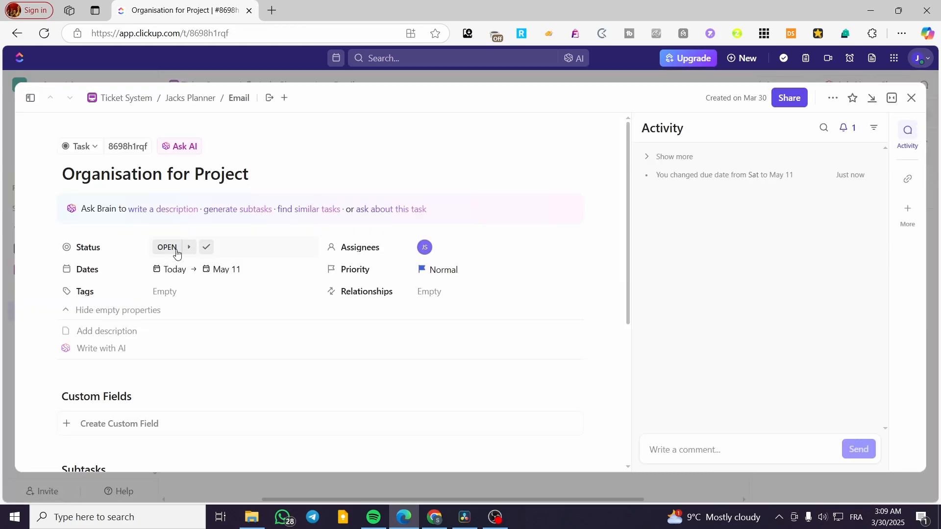
pyautogui.click(911, 97)
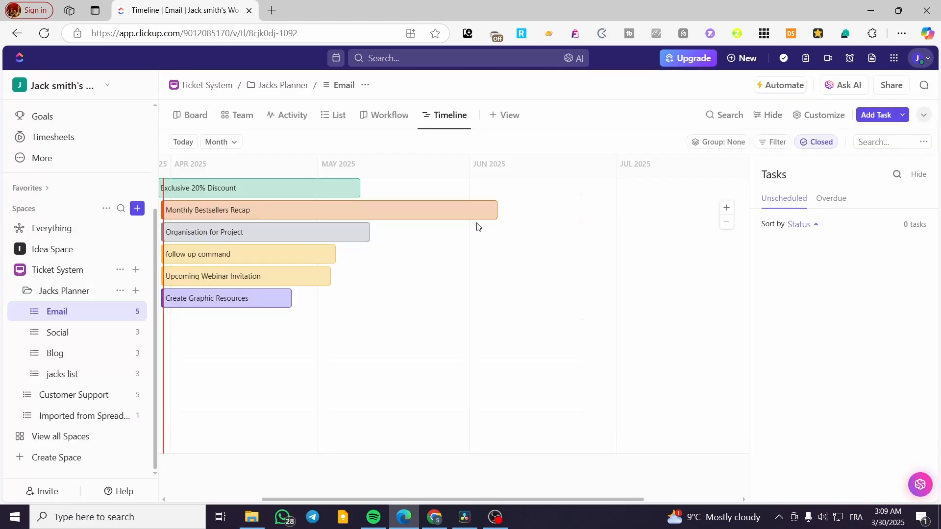
pyautogui.click(332, 189)
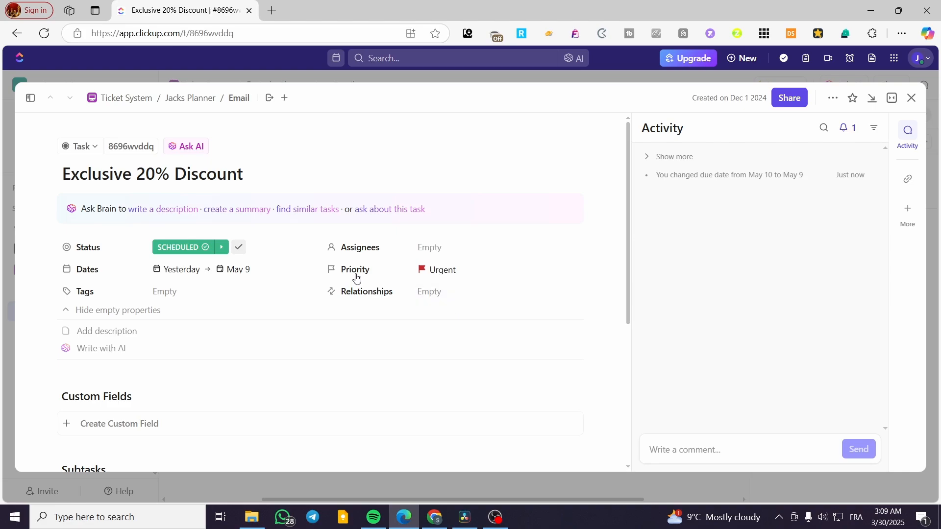
pyautogui.click(910, 99)
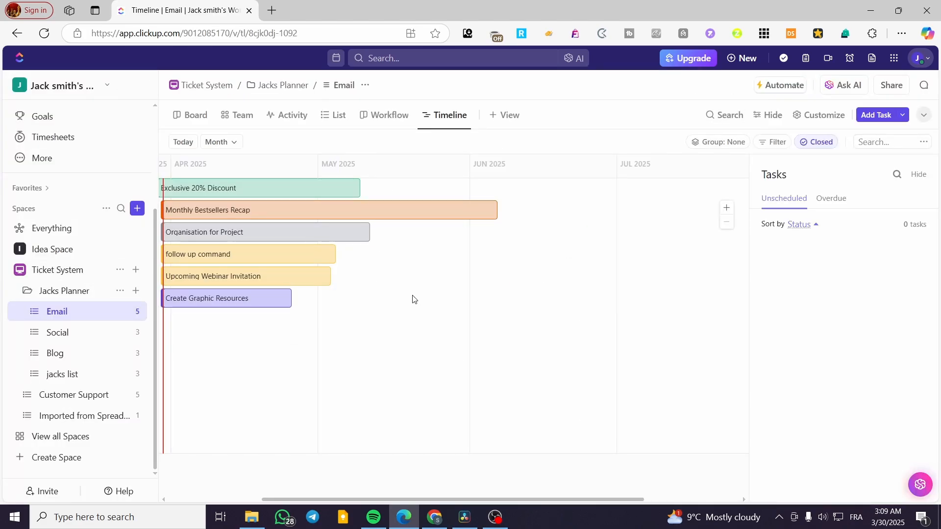
pyautogui.click(324, 216)
pyautogui.click(910, 98)
# Step: Sort the unscheduled tasks by priority and turn off the display of closed tasks in the Timeline view
pyautogui.click(804, 225)
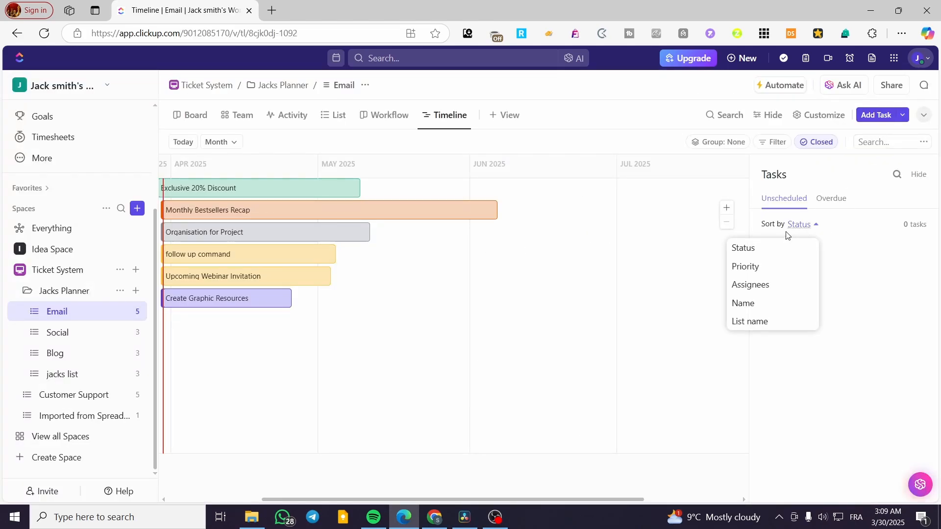
pyautogui.click(759, 266)
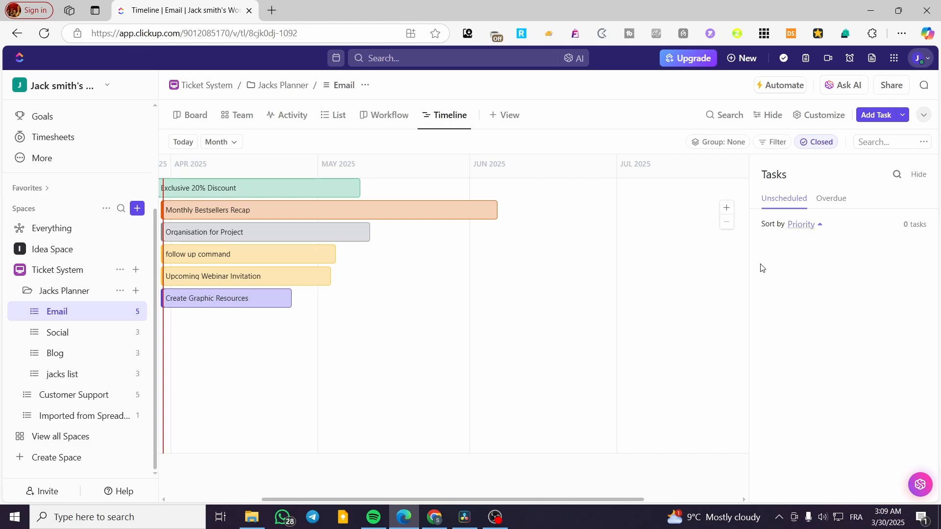
pyautogui.click(836, 202)
pyautogui.click(792, 200)
pyautogui.click(803, 142)
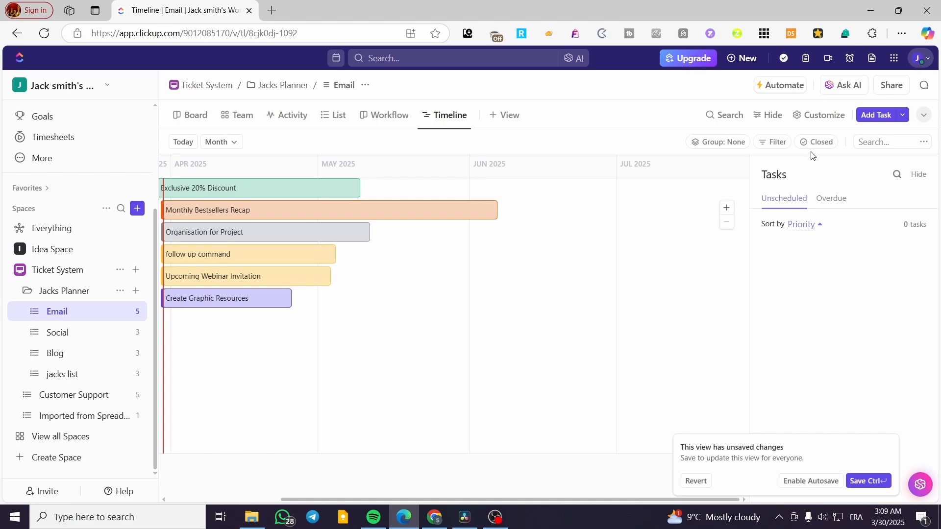
# Step: Look through the available filter fields and time period options of the Timeline view
pyautogui.click(779, 144)
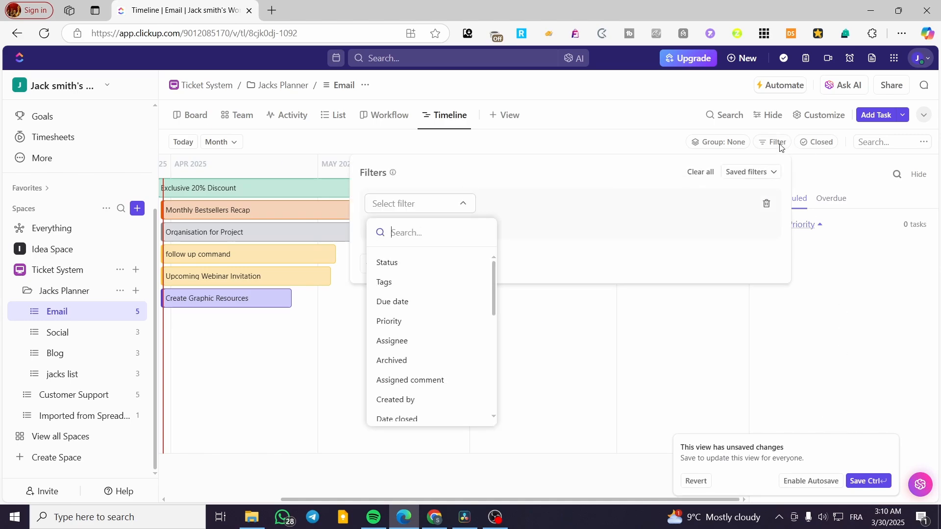
pyautogui.click(782, 146)
pyautogui.click(334, 143)
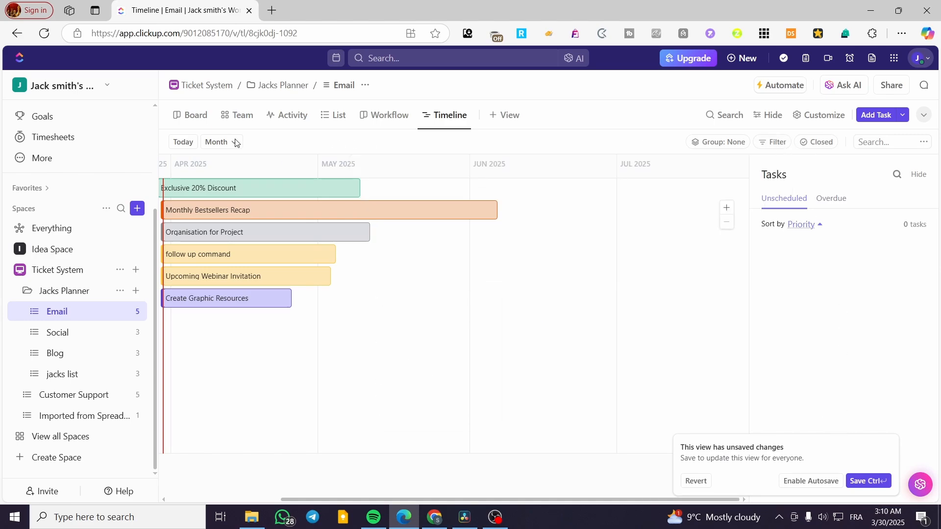
pyautogui.click(222, 143)
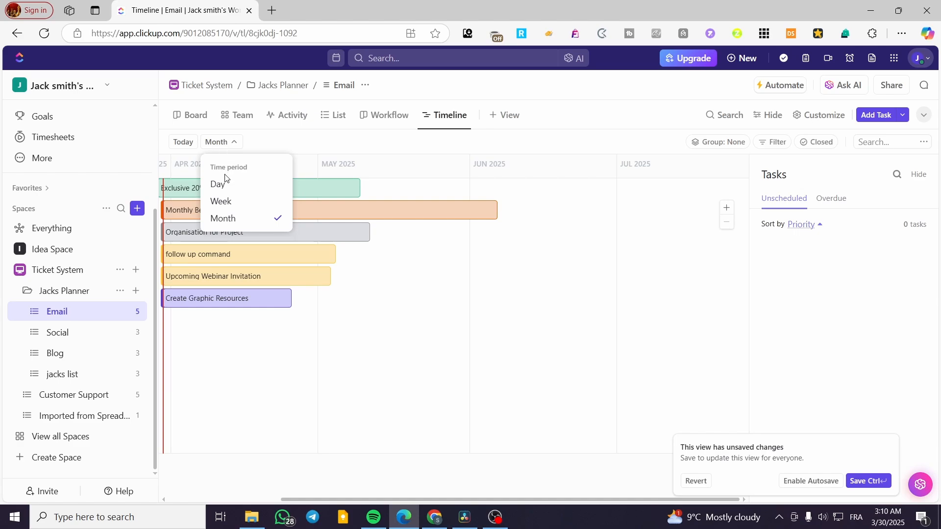
pyautogui.click(297, 144)
# Step: Group the timeline tasks by status, and switch the grouping to priority
pyautogui.click(727, 147)
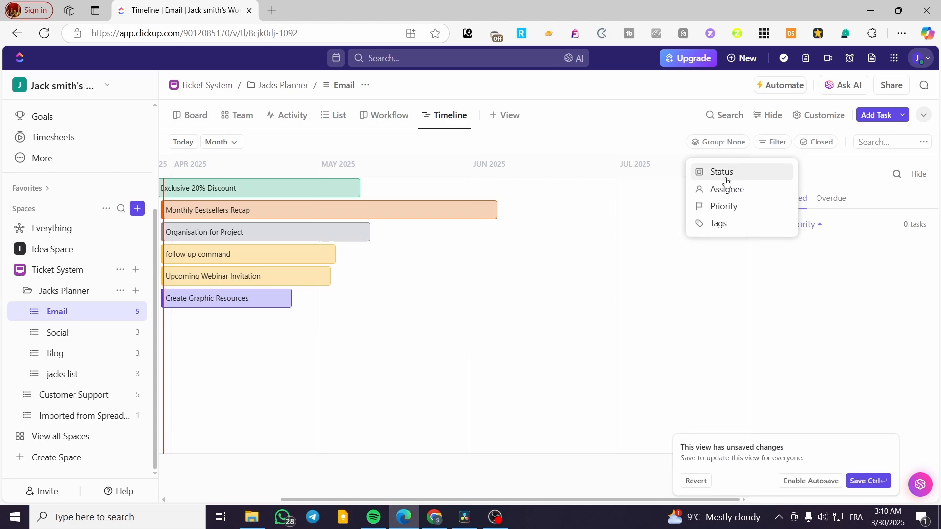
pyautogui.click(723, 173)
pyautogui.click(731, 145)
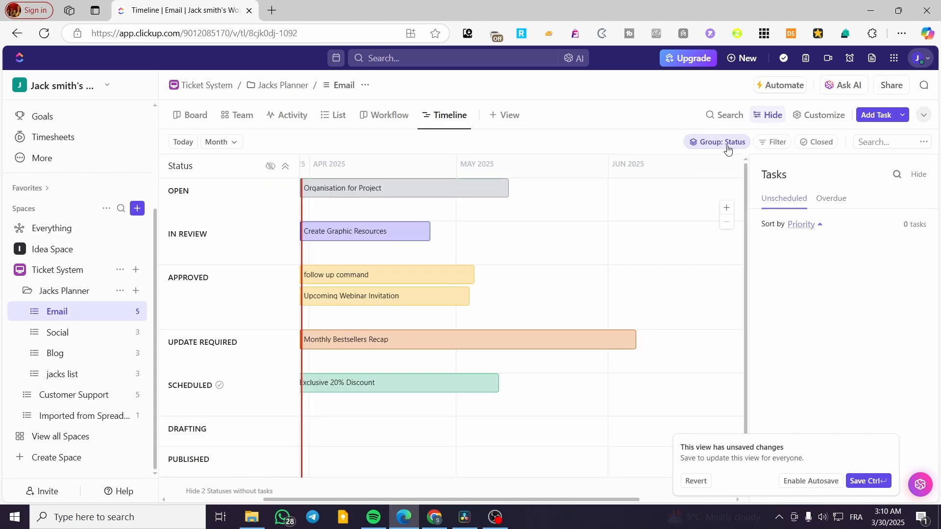
pyautogui.click(729, 146)
pyautogui.click(770, 189)
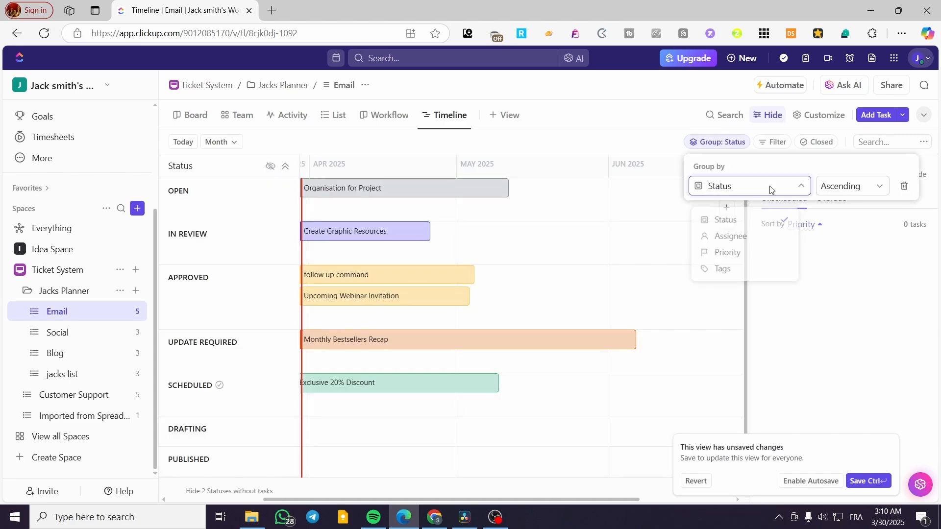
pyautogui.click(758, 252)
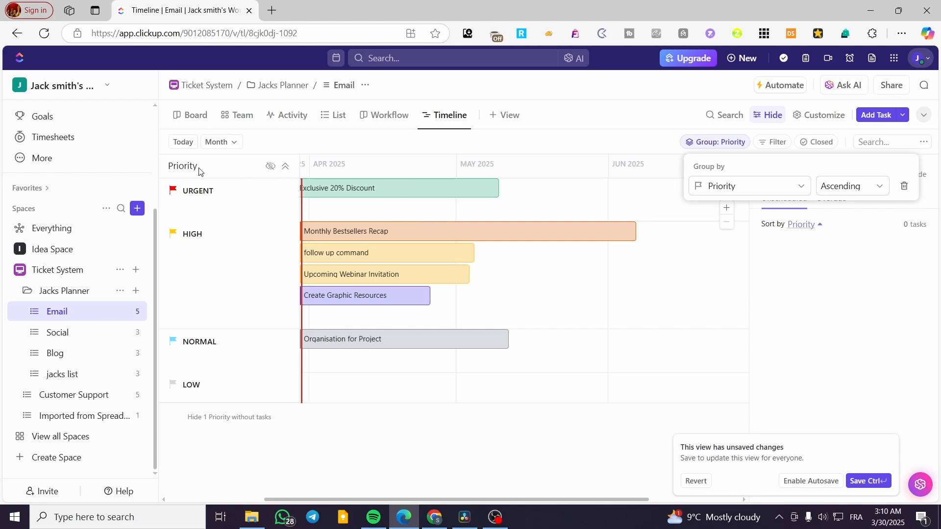
pyautogui.click(205, 183)
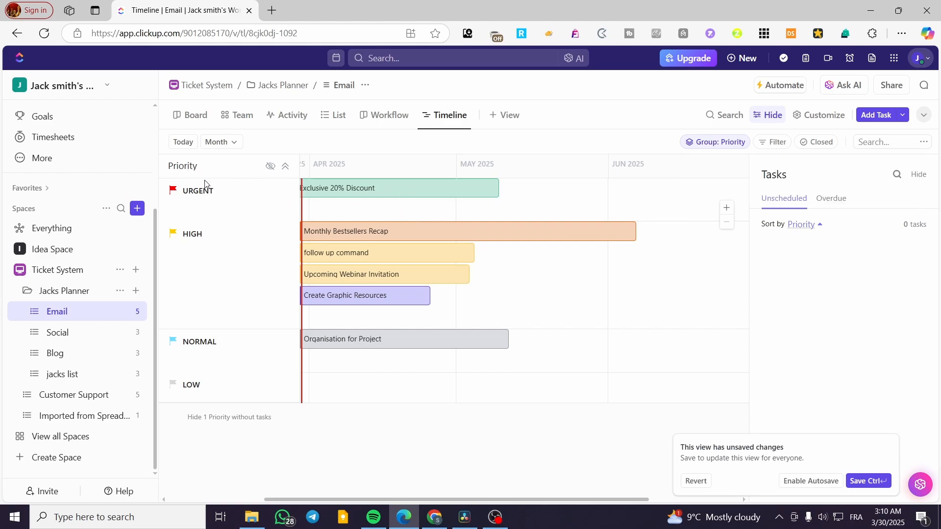
# Step: Sort the overdue tasks by due date and the unscheduled tasks by status
pyautogui.click(897, 175)
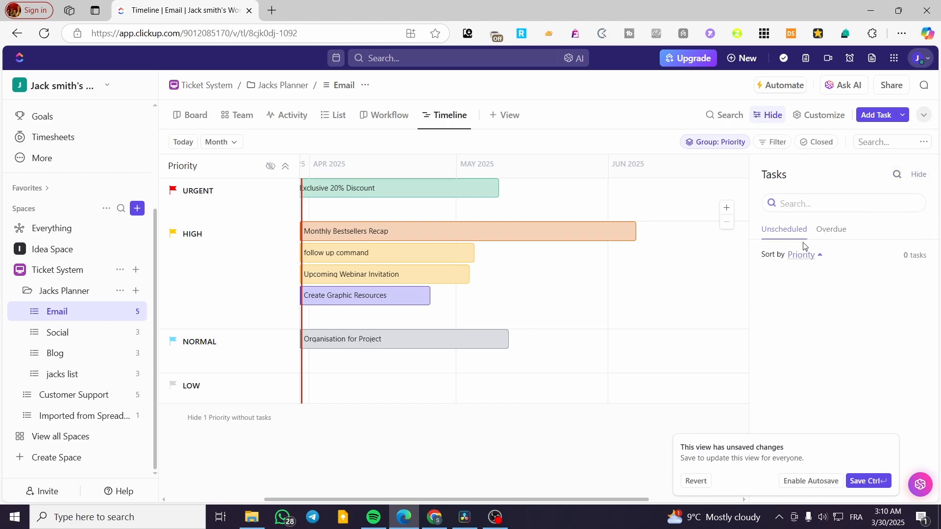
pyautogui.click(830, 235)
pyautogui.click(817, 256)
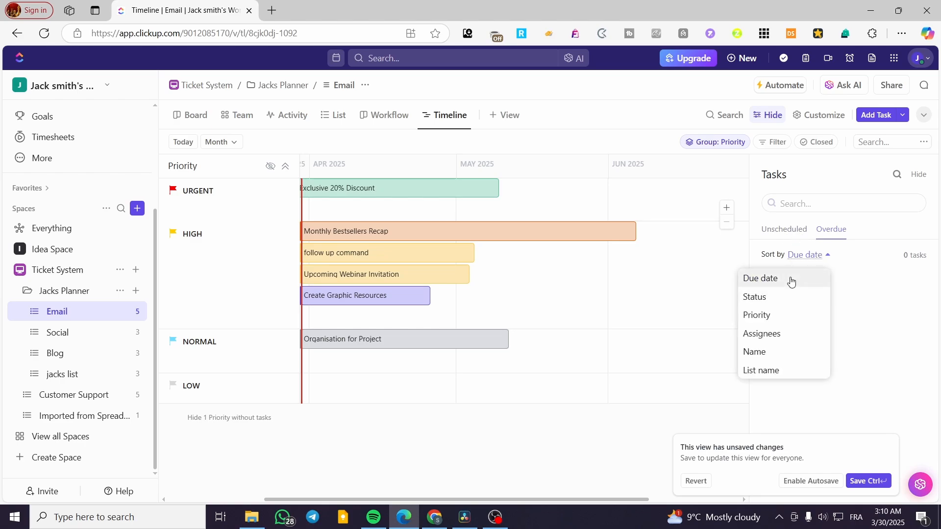
pyautogui.click(790, 278)
pyautogui.click(793, 230)
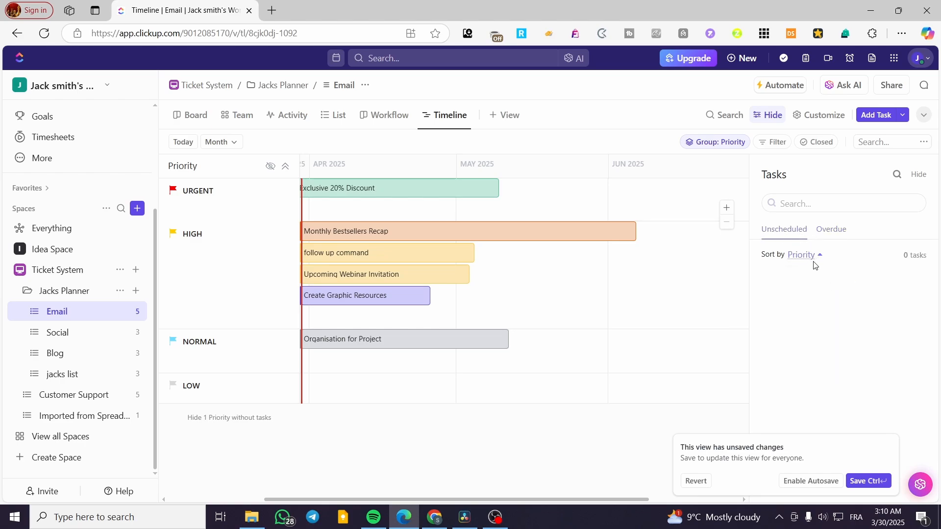
pyautogui.click(808, 256)
pyautogui.click(810, 279)
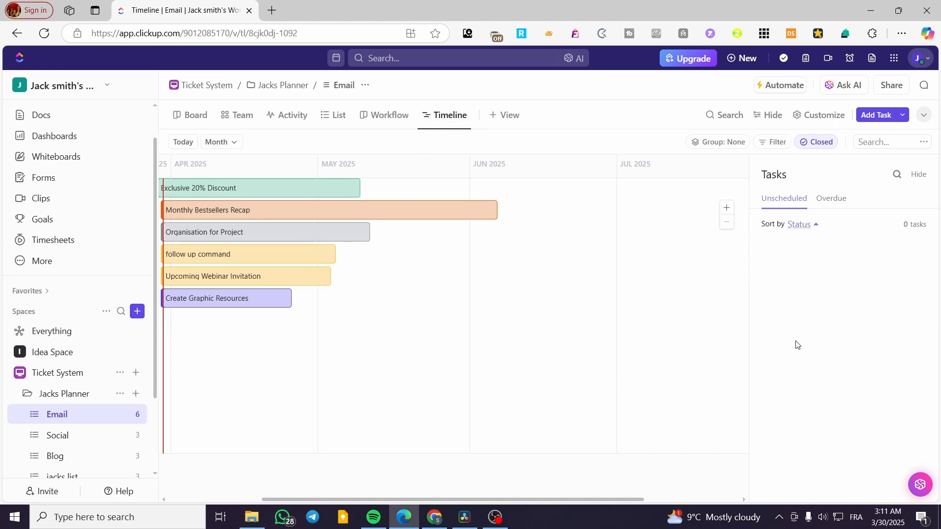
# Step: View which task fields the Timeline view's search covers
pyautogui.click(924, 143)
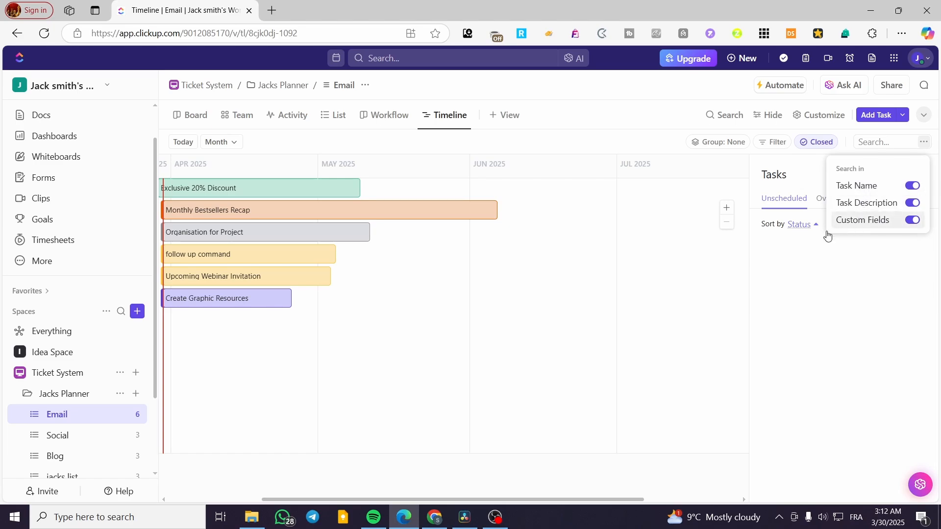
pyautogui.click(632, 274)
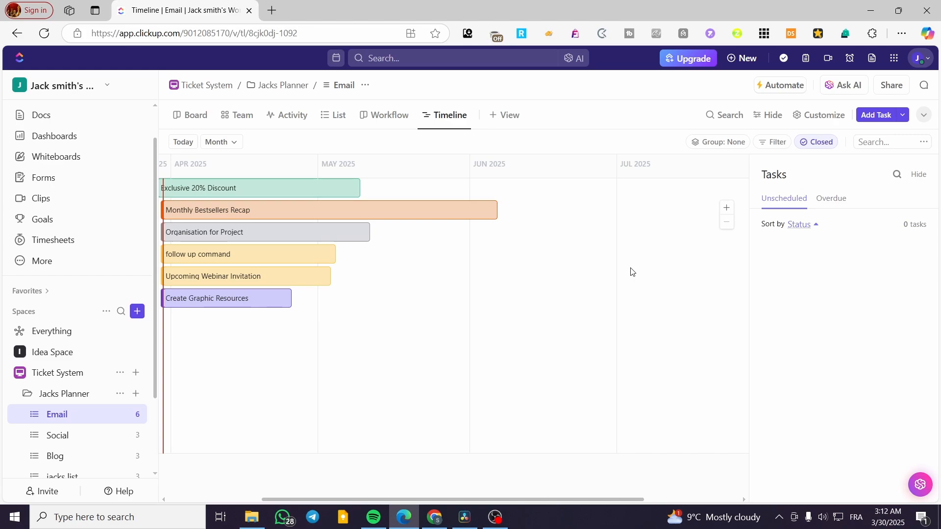